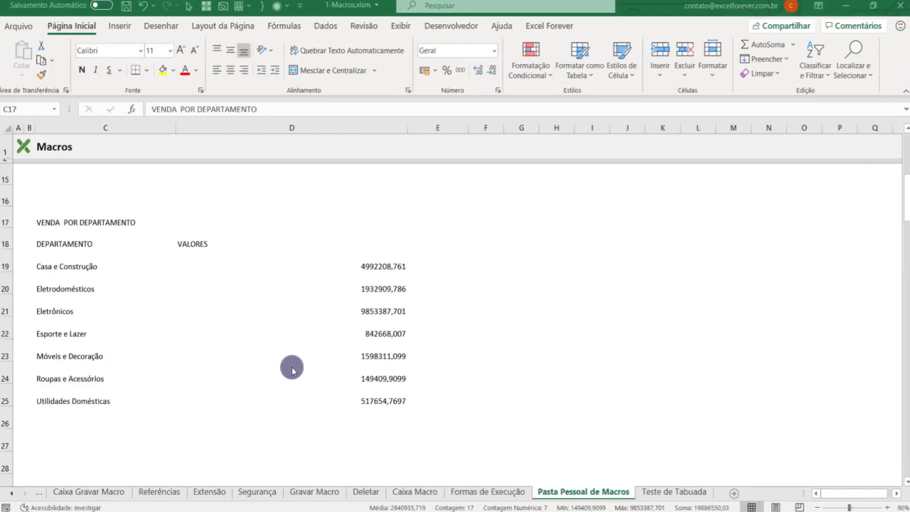
# Review the sheet and select the sales table C17:D25, checking the value in D20.
pyautogui.scroll(4, 417, 275)
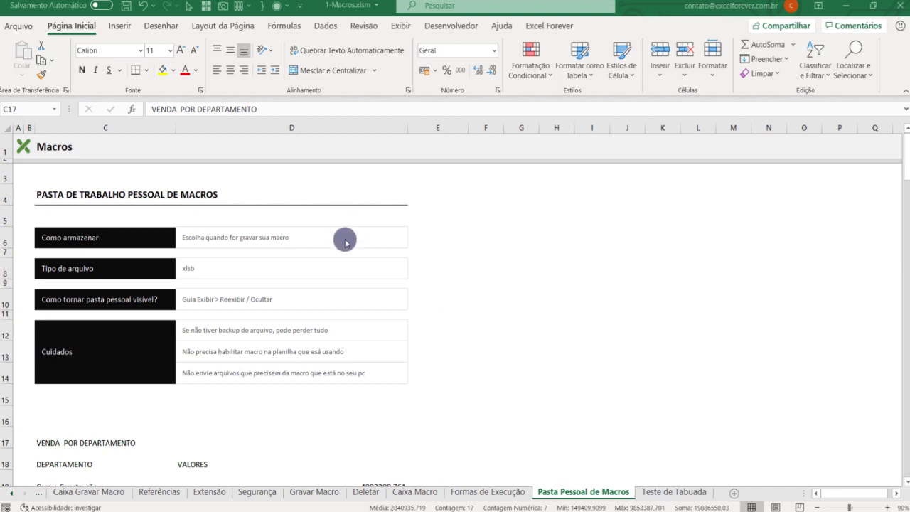
pyautogui.scroll(-5, 273, 402)
pyautogui.scroll(3, 258, 308)
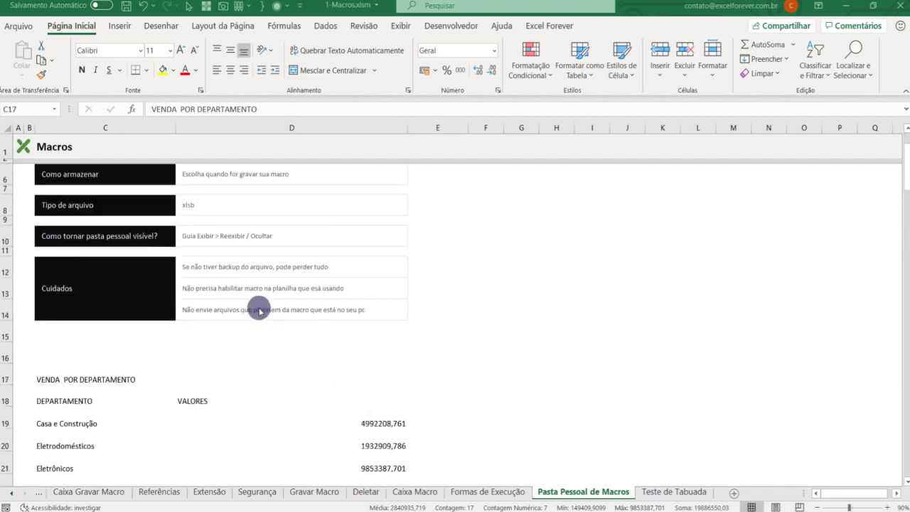
pyautogui.scroll(1, 259, 308)
pyautogui.scroll(-1, 258, 309)
pyautogui.scroll(-9, 282, 345)
pyautogui.scroll(4, 374, 405)
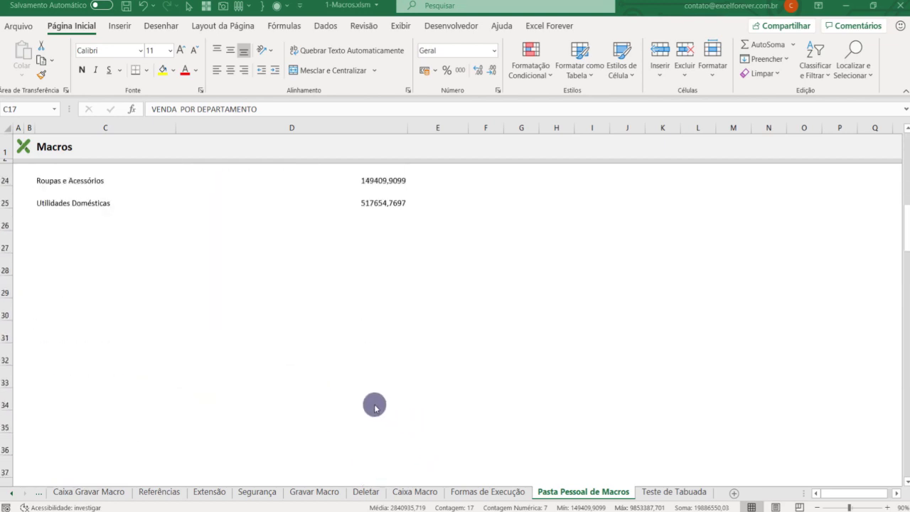
pyautogui.scroll(4, 285, 376)
pyautogui.scroll(-1, 282, 368)
pyautogui.hotkey('ctrl', 'a')
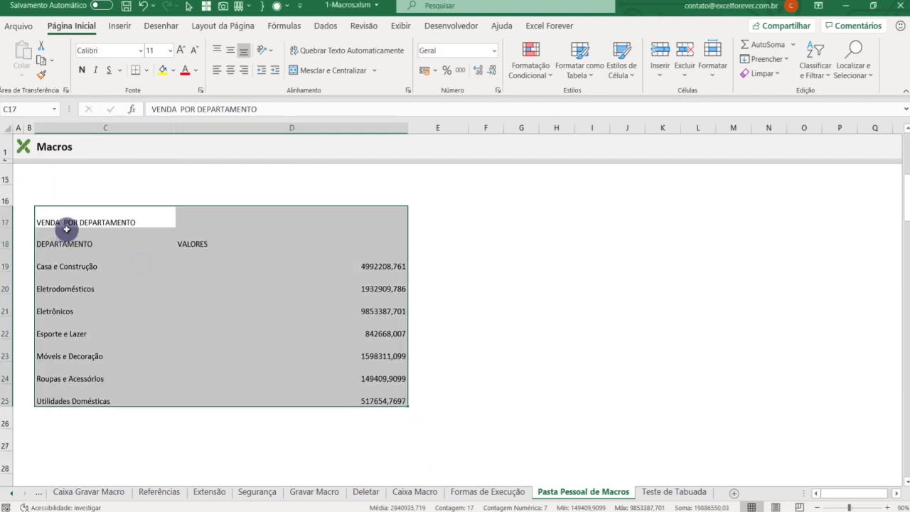
pyautogui.moveTo(71, 221); pyautogui.dragTo(396, 394)
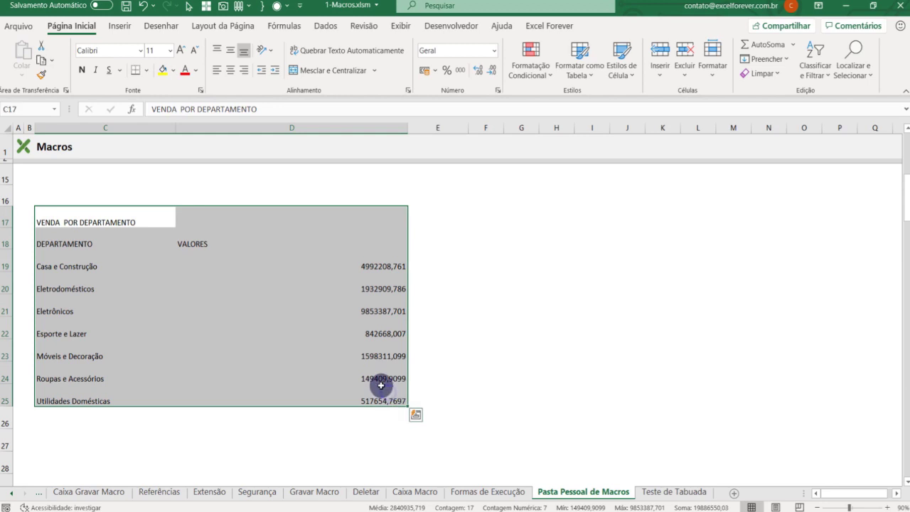
pyautogui.click(288, 285)
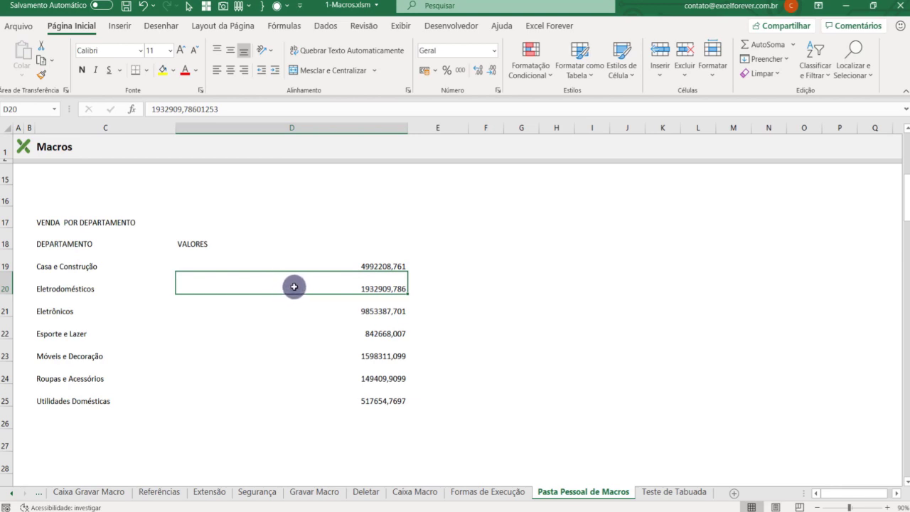
# Reselect the table from C17 to D25, deselect it, and show the Desenvolvedor tab.
pyautogui.click(71, 220)
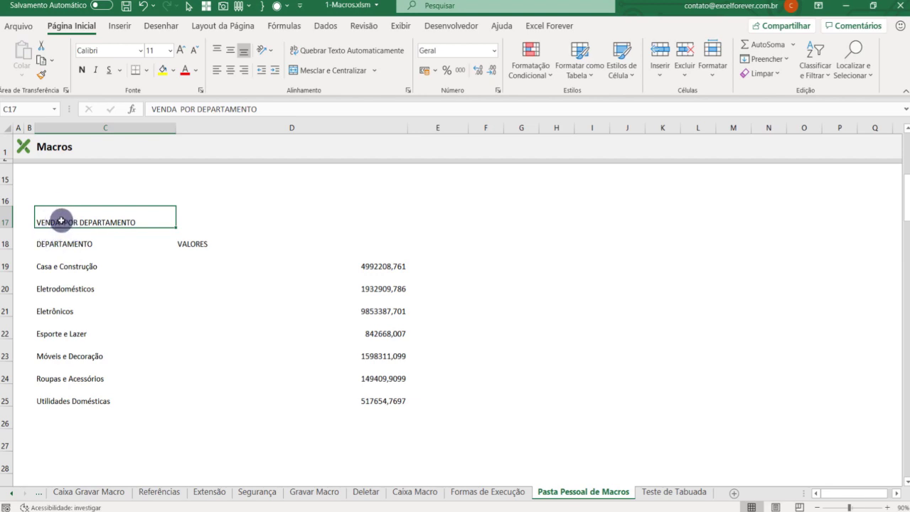
pyautogui.moveTo(66, 218); pyautogui.dragTo(357, 399)
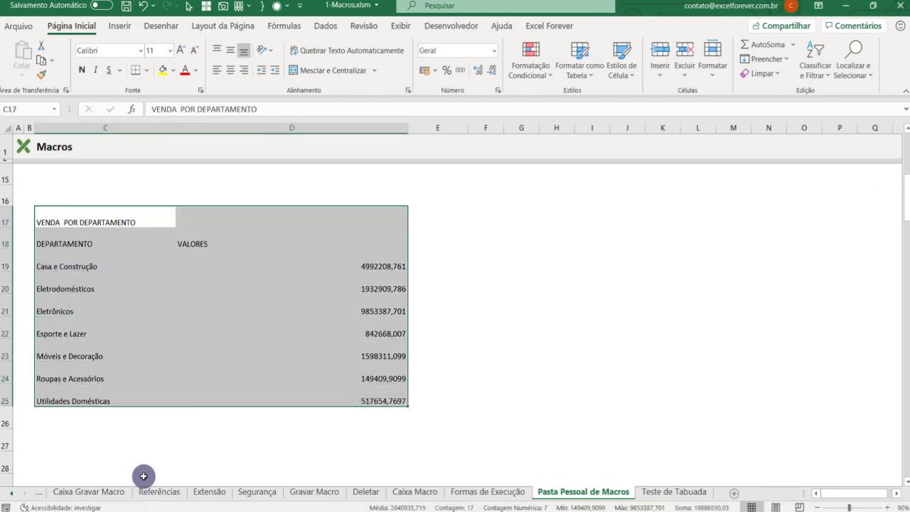
pyautogui.moveTo(69, 219); pyautogui.dragTo(387, 394)
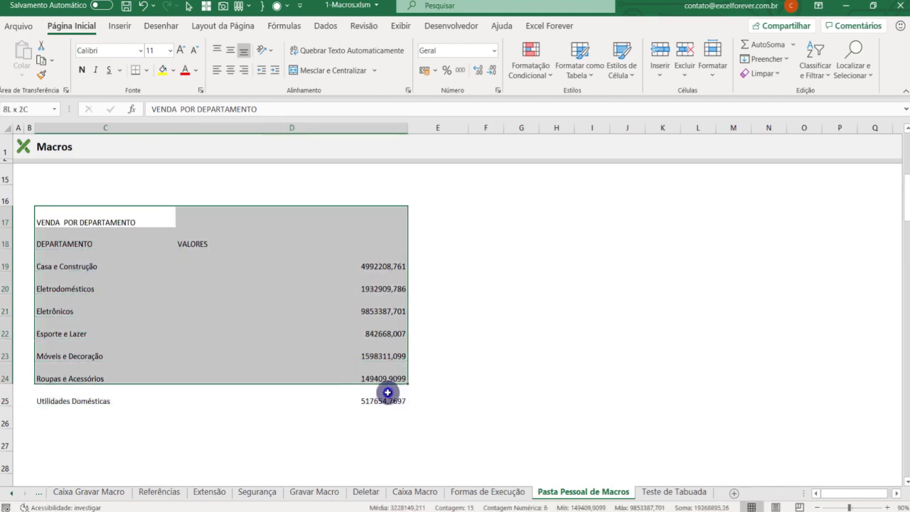
pyautogui.click(694, 348)
pyautogui.click(450, 26)
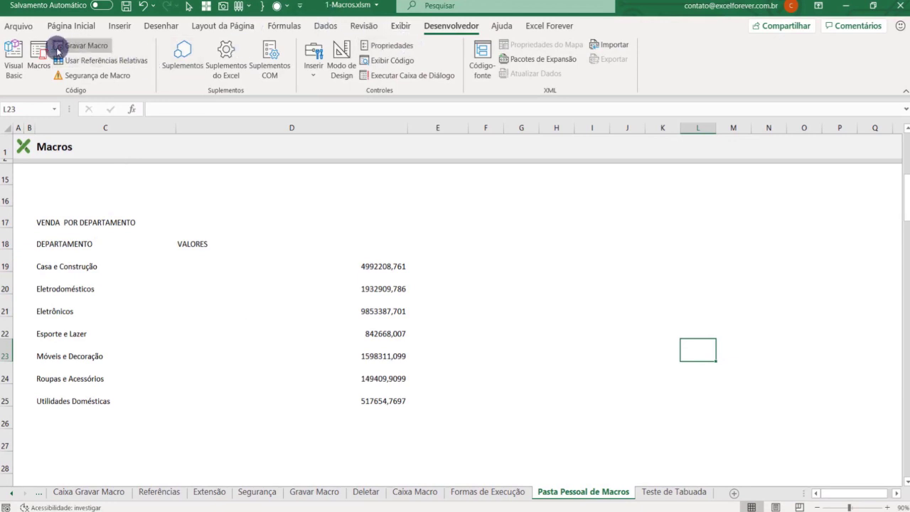
# Record a new macro named Pastapessoal, stored in Pasta de trabalho pessoal de macros.
pyautogui.click(80, 47)
pyautogui.write('Pastapessoal')
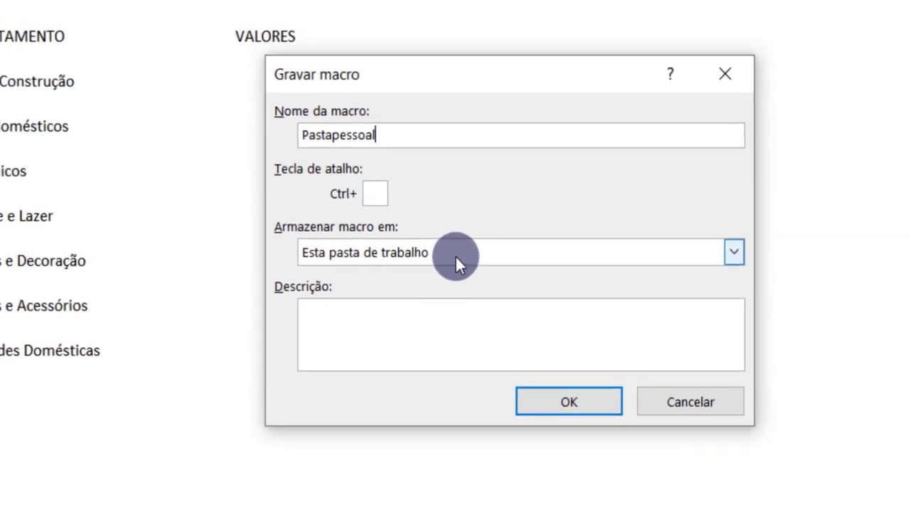
pyautogui.click(455, 256)
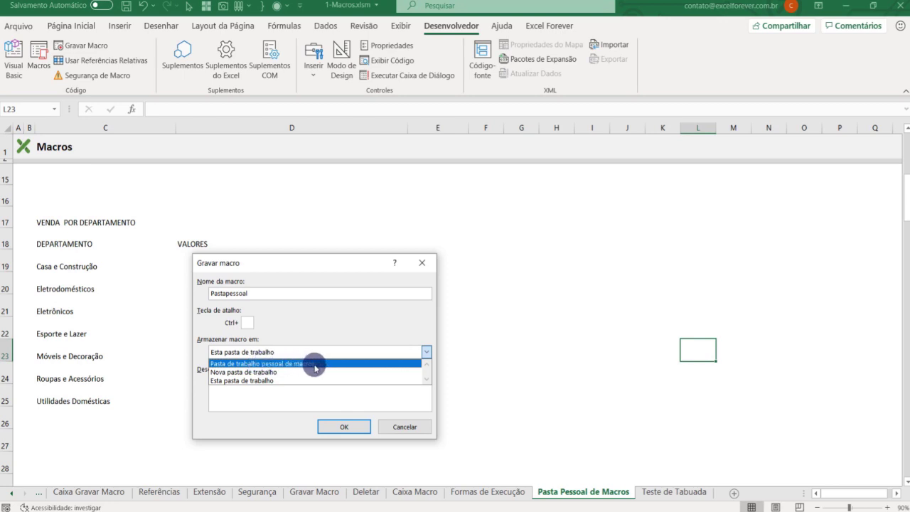
pyautogui.click(315, 364)
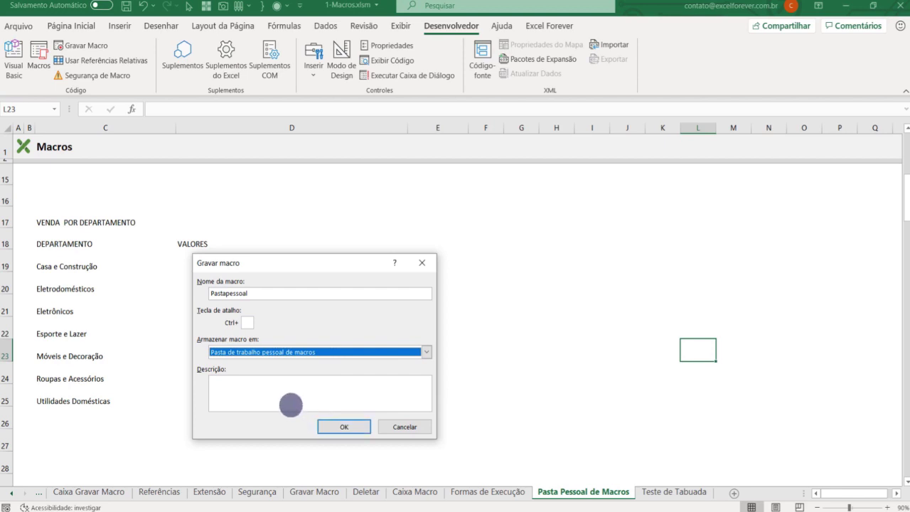
pyautogui.click(343, 427)
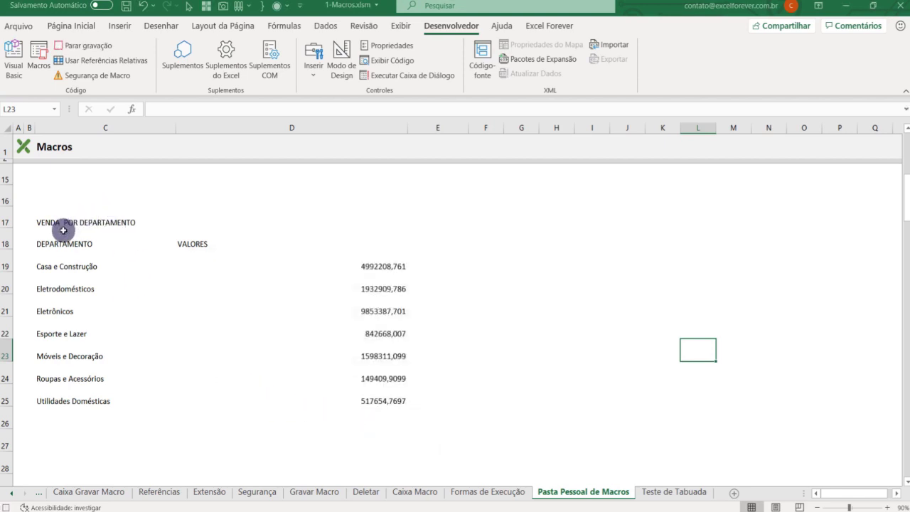
# Give the header rows C17:D18 a black fill with white text.
pyautogui.moveTo(66, 222); pyautogui.dragTo(371, 243)
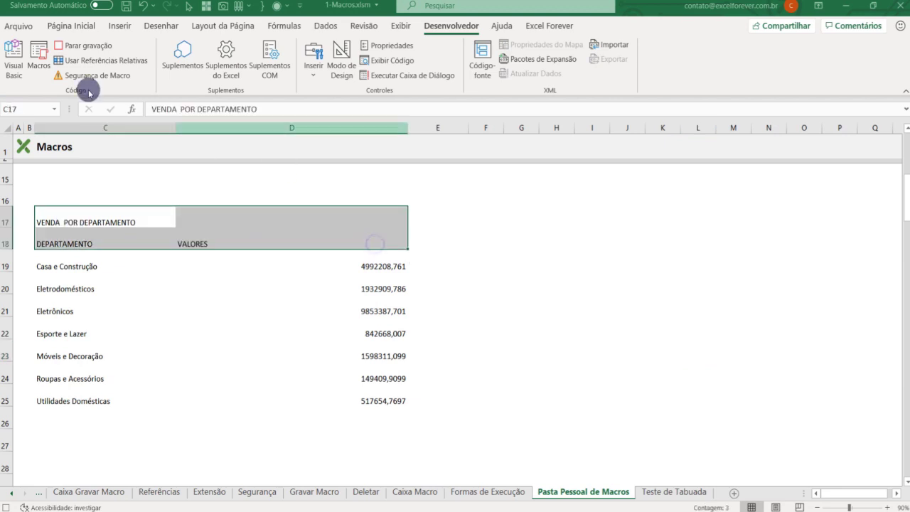
pyautogui.click(65, 27)
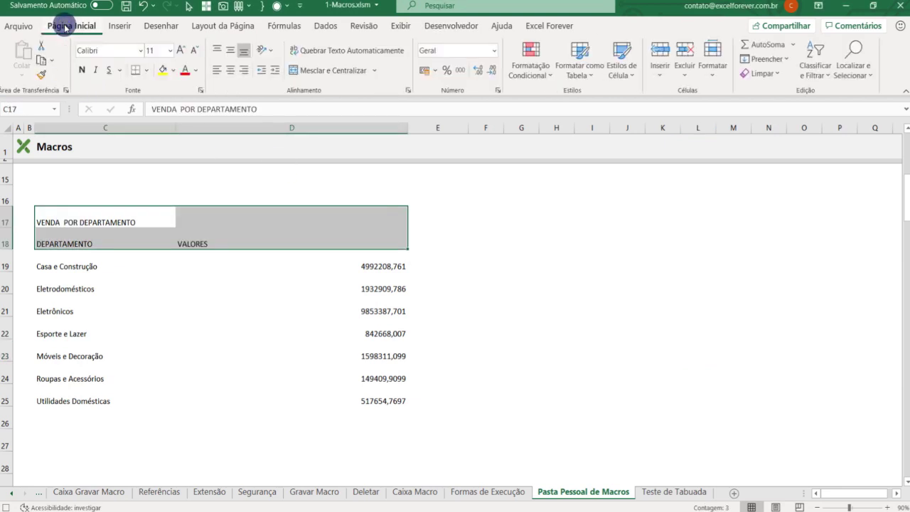
pyautogui.click(175, 72)
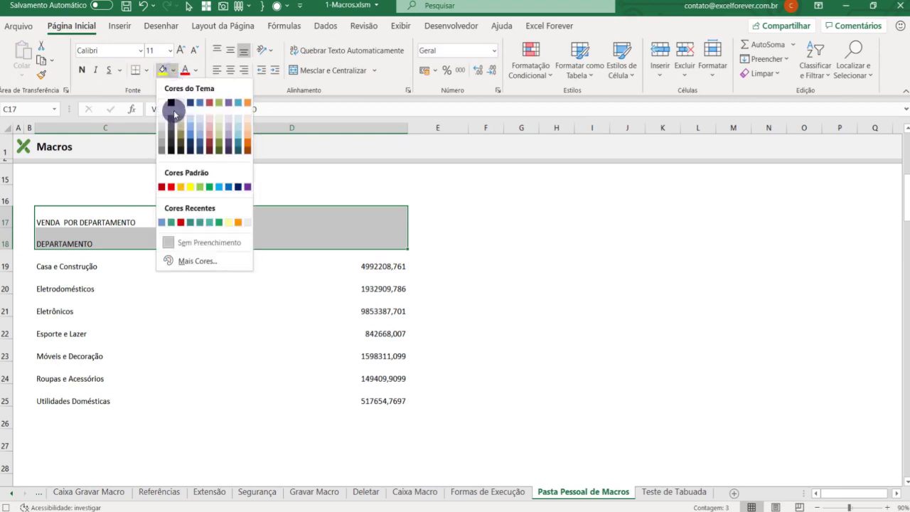
pyautogui.click(171, 149)
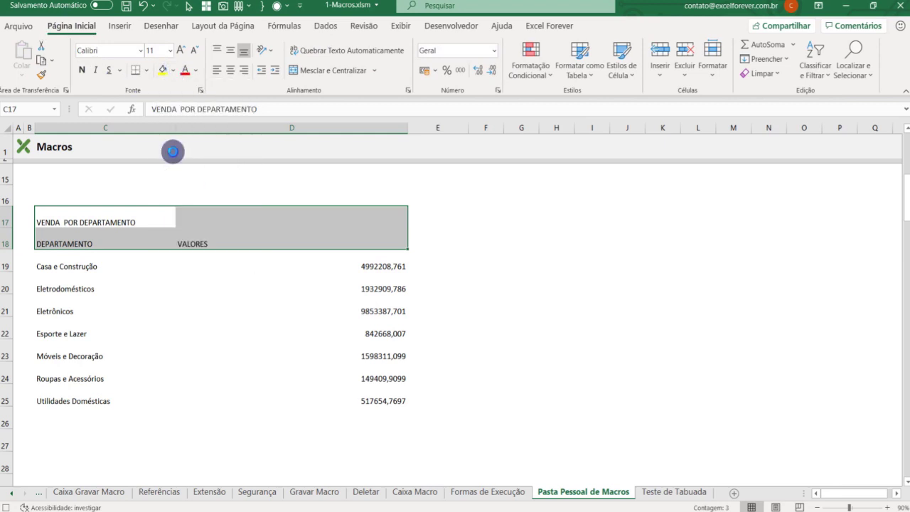
pyautogui.click(196, 70)
pyautogui.click(184, 121)
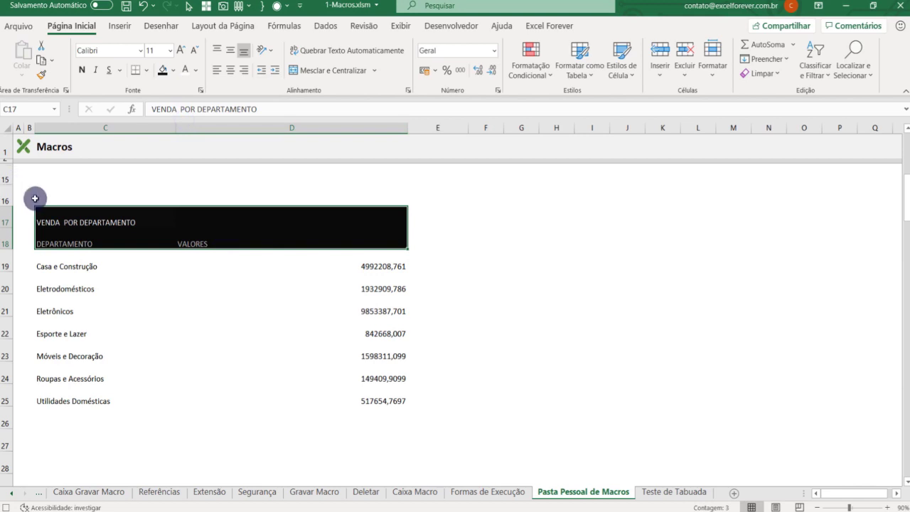
# Add white Interna borders to the header block in Formatar Células, then reselect it.
pyautogui.rightClick(78, 228)
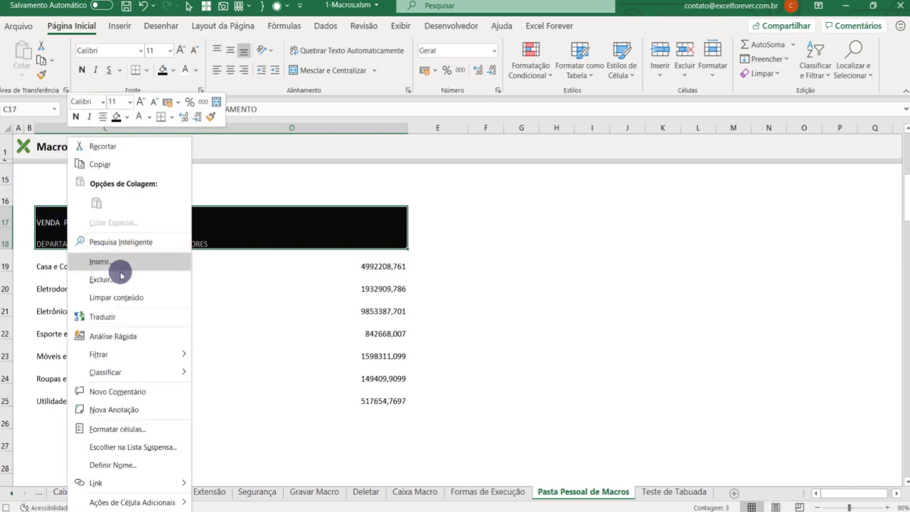
pyautogui.click(109, 431)
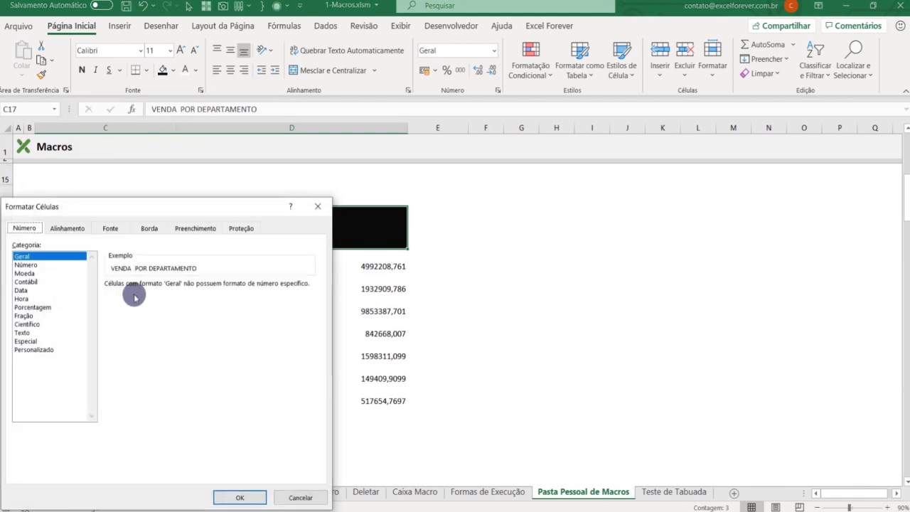
pyautogui.click(140, 229)
pyautogui.click(63, 363)
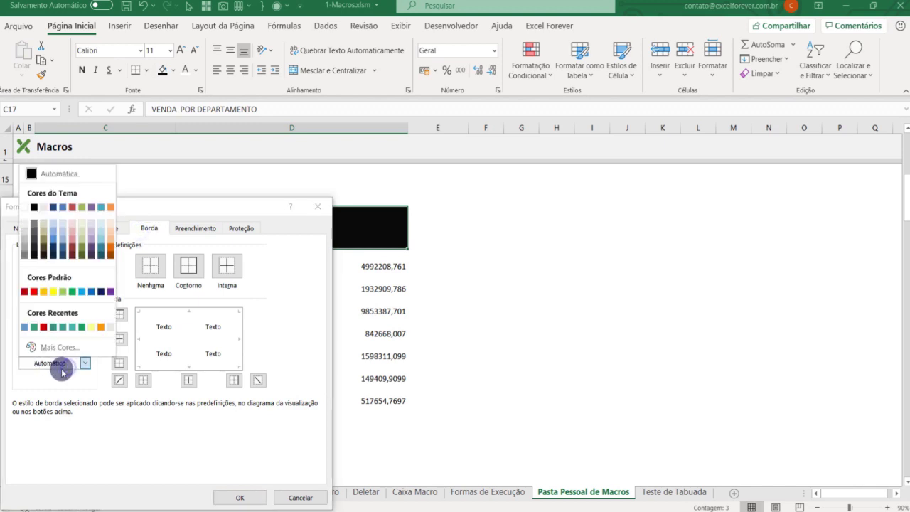
pyautogui.click(24, 208)
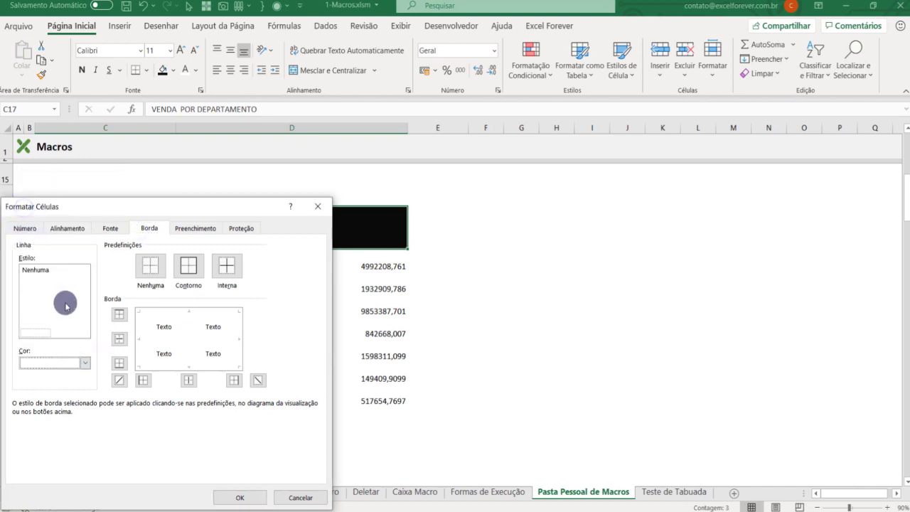
pyautogui.click(231, 269)
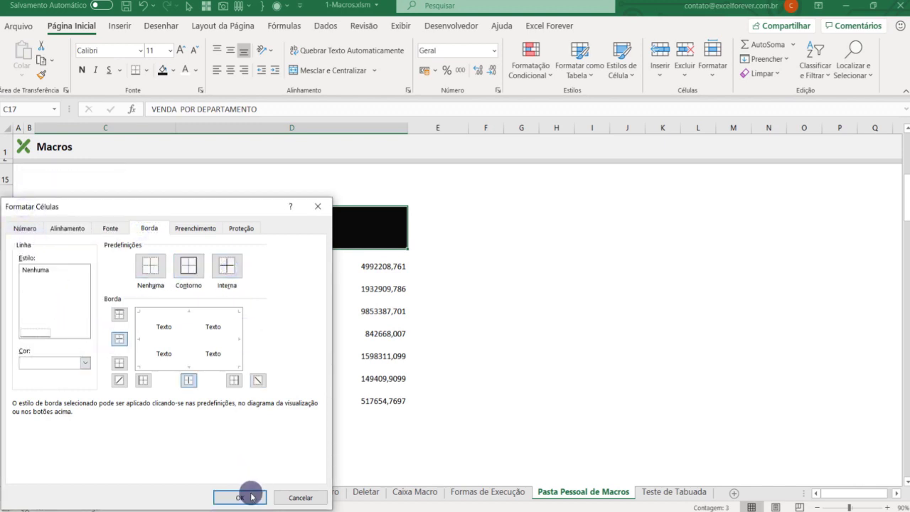
pyautogui.click(240, 497)
pyautogui.click(288, 396)
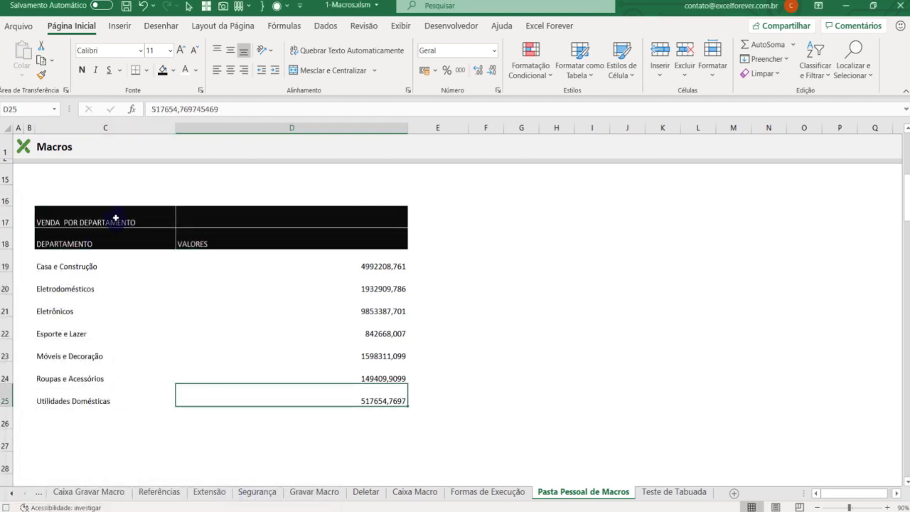
pyautogui.moveTo(125, 221); pyautogui.dragTo(213, 239)
# Centre the header text horizontally and vertically and make it bold.
pyautogui.click(229, 69)
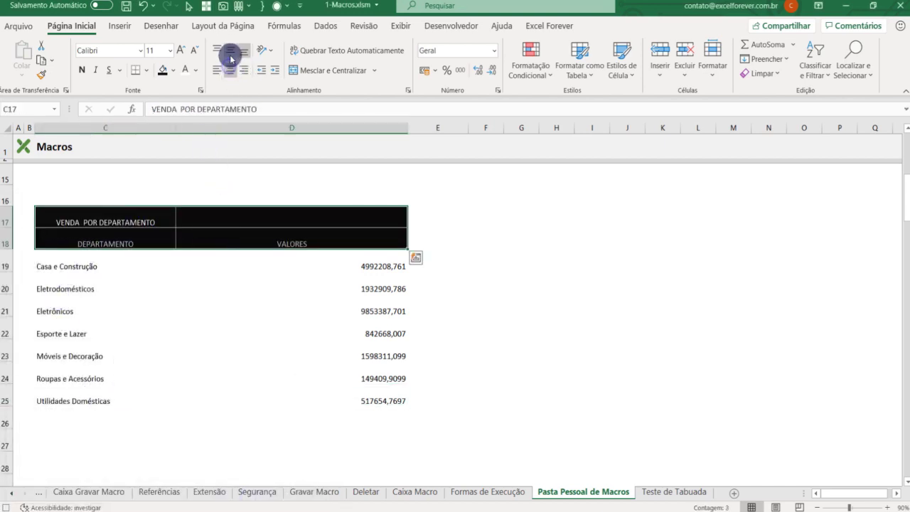
pyautogui.click(230, 50)
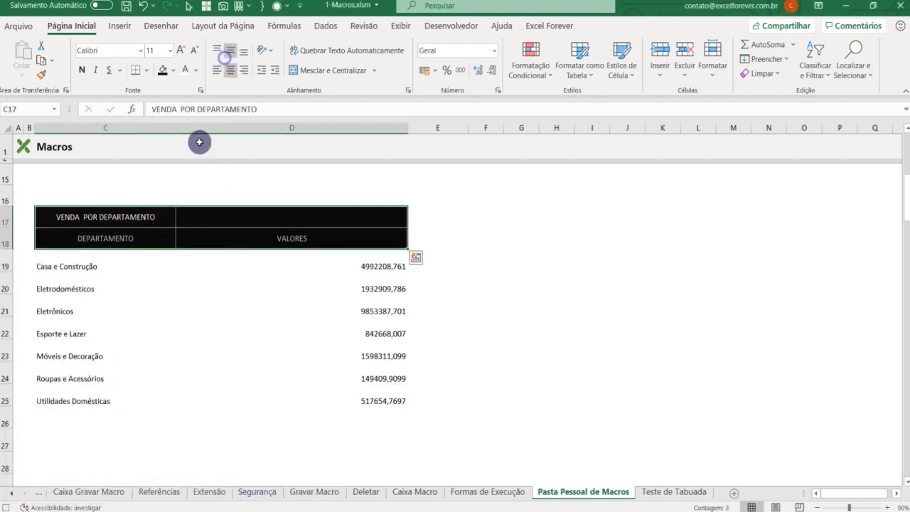
pyautogui.click(81, 69)
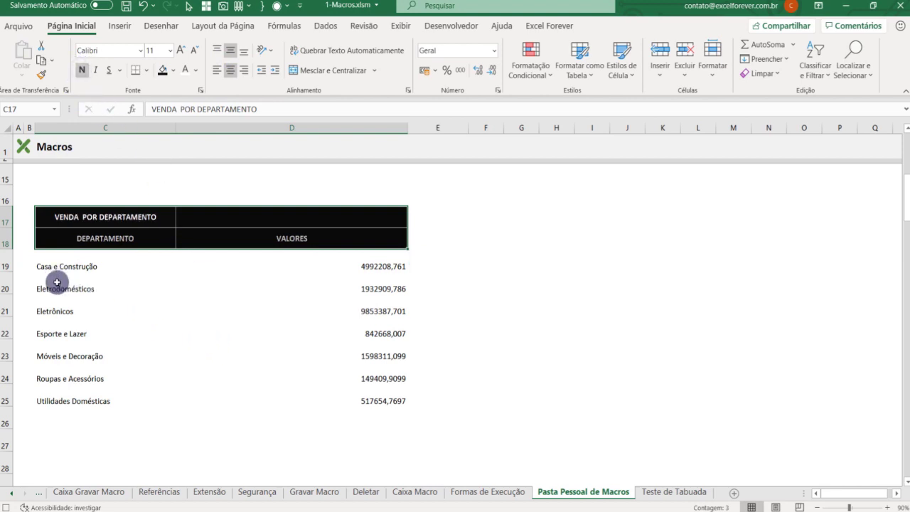
# Give the department names C19:C25 a dark fill with light text.
pyautogui.moveTo(56, 265); pyautogui.dragTo(55, 400)
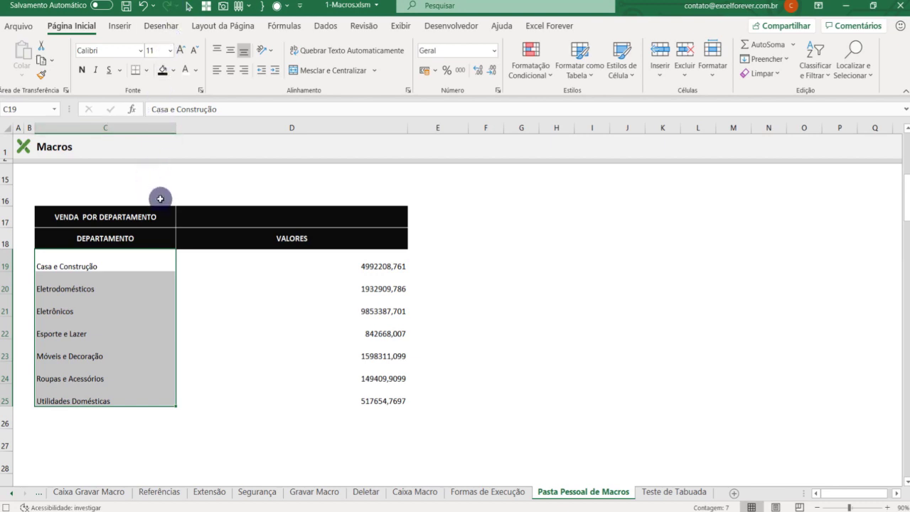
pyautogui.click(160, 49)
pyautogui.click(173, 71)
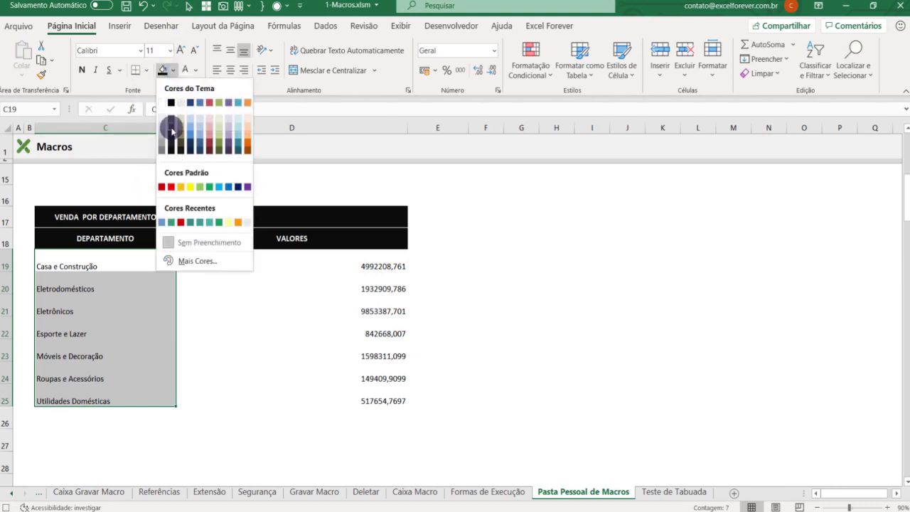
pyautogui.click(171, 130)
pyautogui.click(186, 73)
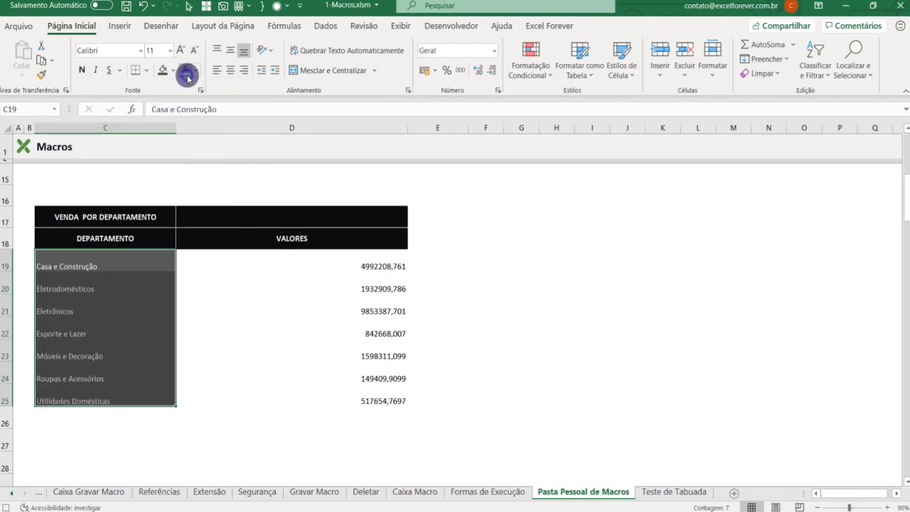
# Give values D19:D25 a light grey fill, two-decimal thousands format, and centred alignment.
pyautogui.click(205, 352)
pyautogui.moveTo(186, 261)
pyautogui.mouseDown()
pyautogui.moveTo(211, 312)
pyautogui.moveTo(299, 392)
pyautogui.mouseUp()
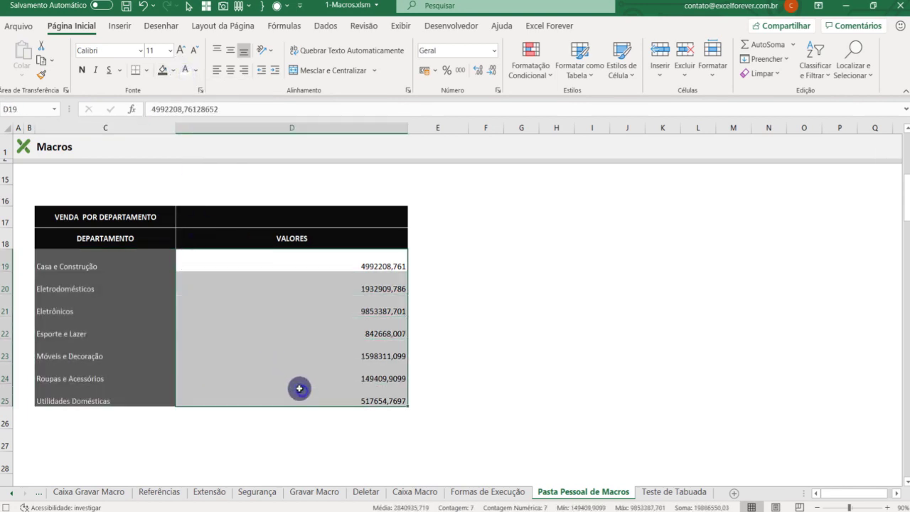
pyautogui.click(173, 69)
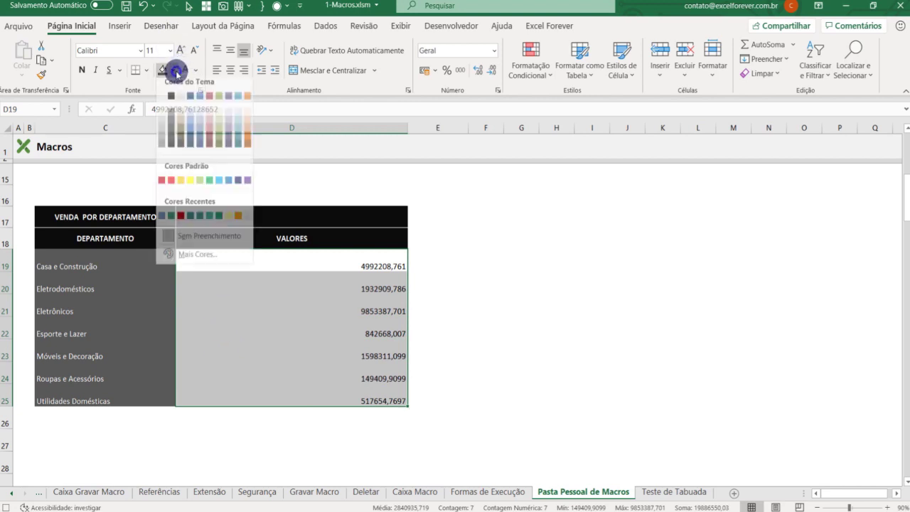
pyautogui.click(163, 122)
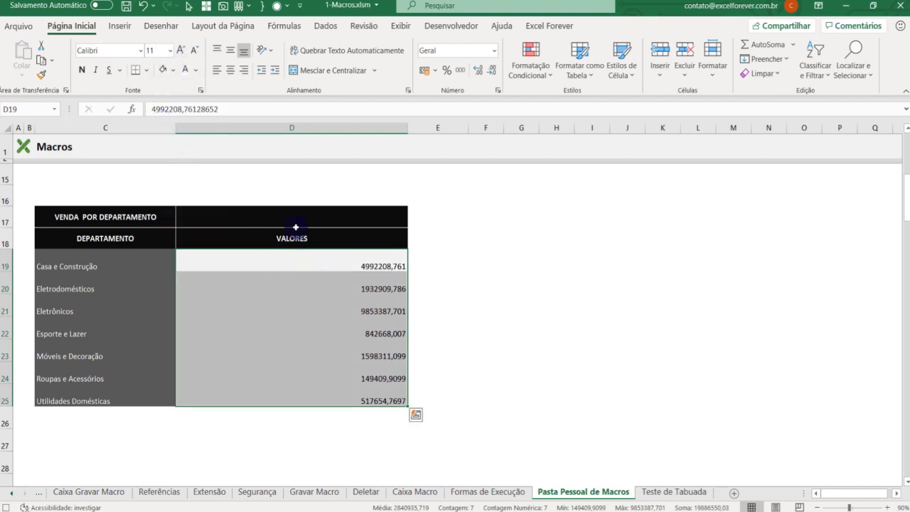
pyautogui.hotkey('ctrl', 'shift', '1')
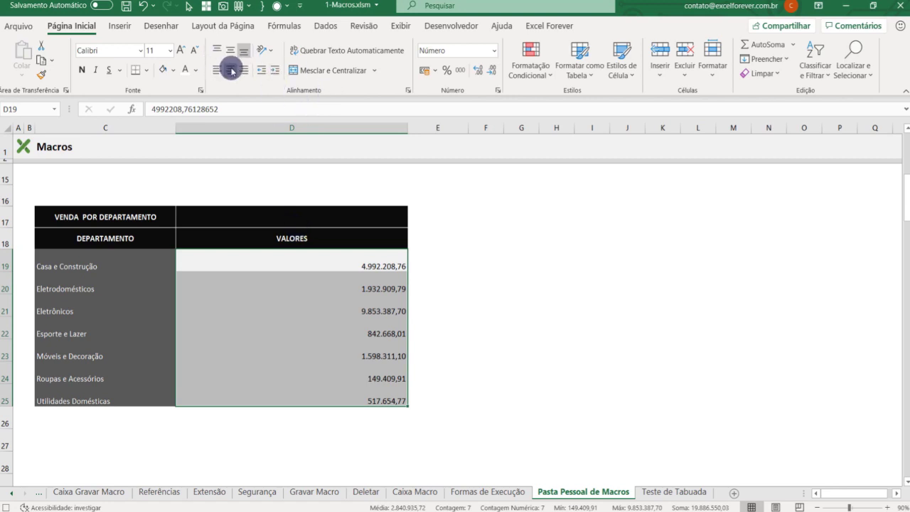
pyautogui.click(231, 71)
pyautogui.click(230, 50)
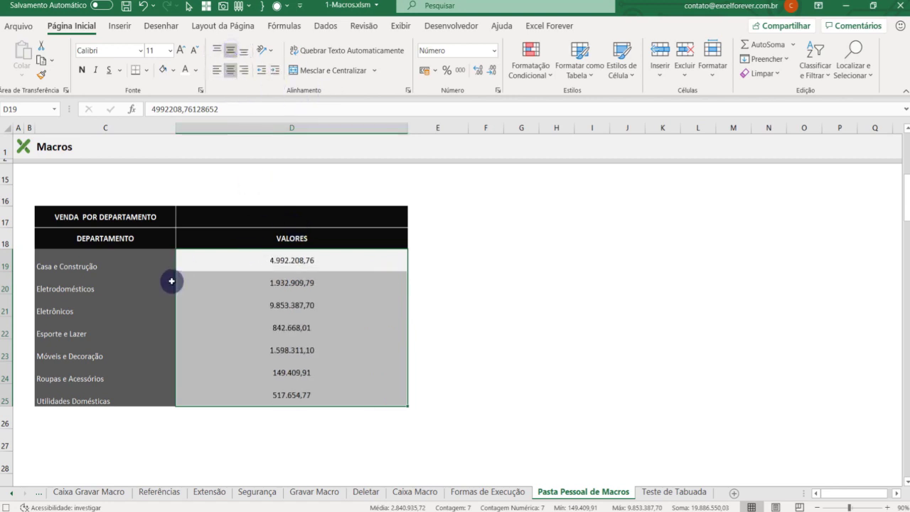
# Select the department names C19:C25 and bring up their Format Cells settings.
pyautogui.click(128, 284)
pyautogui.moveTo(116, 257); pyautogui.dragTo(116, 394)
pyautogui.rightClick(106, 313)
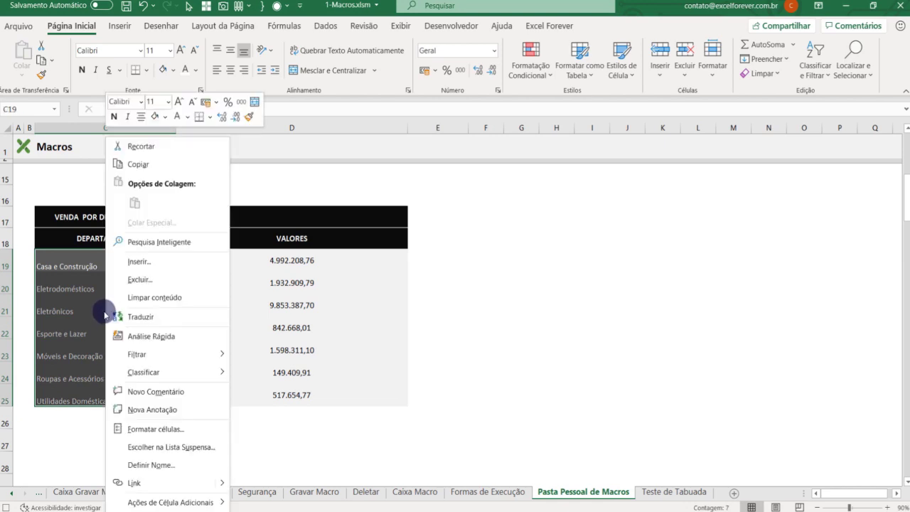
pyautogui.click(142, 429)
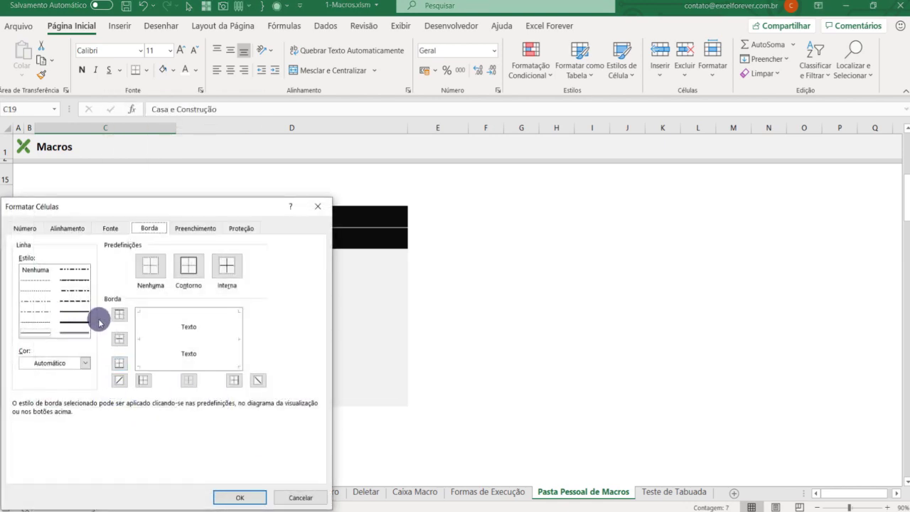
# Give the department cells C19:C25 white Contorno and Interna borders.
pyautogui.click(60, 363)
pyautogui.click(22, 207)
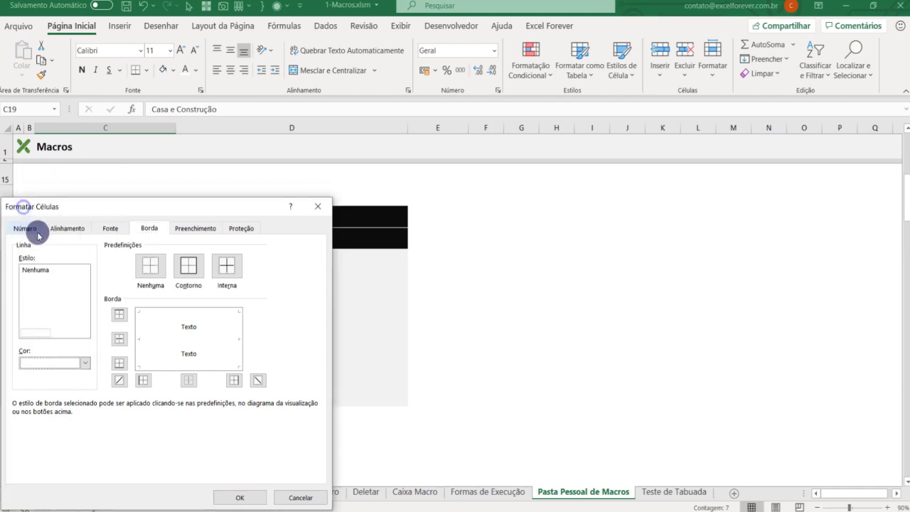
pyautogui.click(188, 266)
pyautogui.click(225, 267)
pyautogui.click(240, 497)
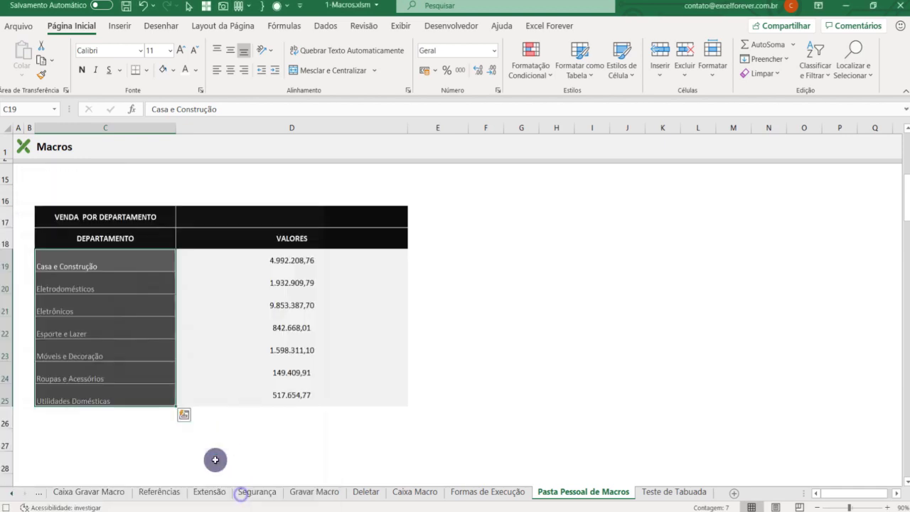
# Add white inner horizontal borders between the values D19:D25, then deselect the table.
pyautogui.click(474, 337)
pyautogui.moveTo(220, 260)
pyautogui.mouseDown()
pyautogui.moveTo(254, 349)
pyautogui.moveTo(296, 400)
pyautogui.mouseUp()
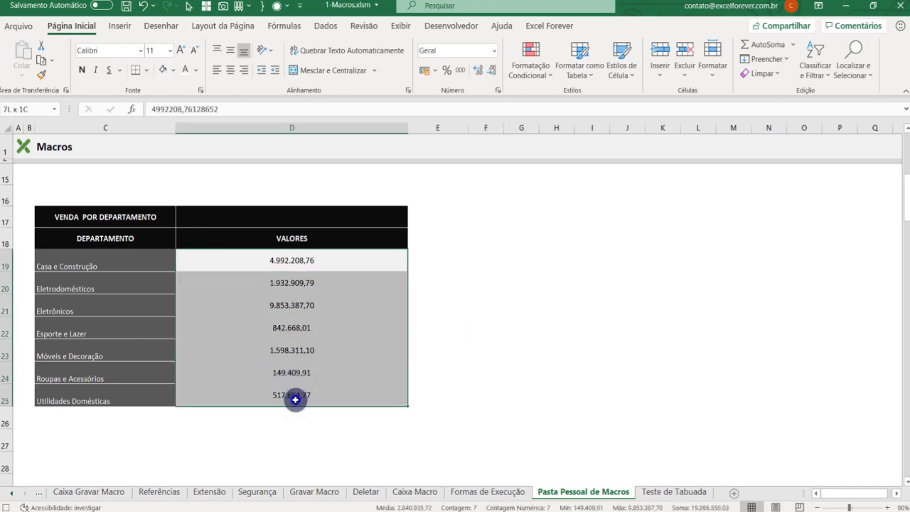
pyautogui.rightClick(246, 319)
pyautogui.click(289, 431)
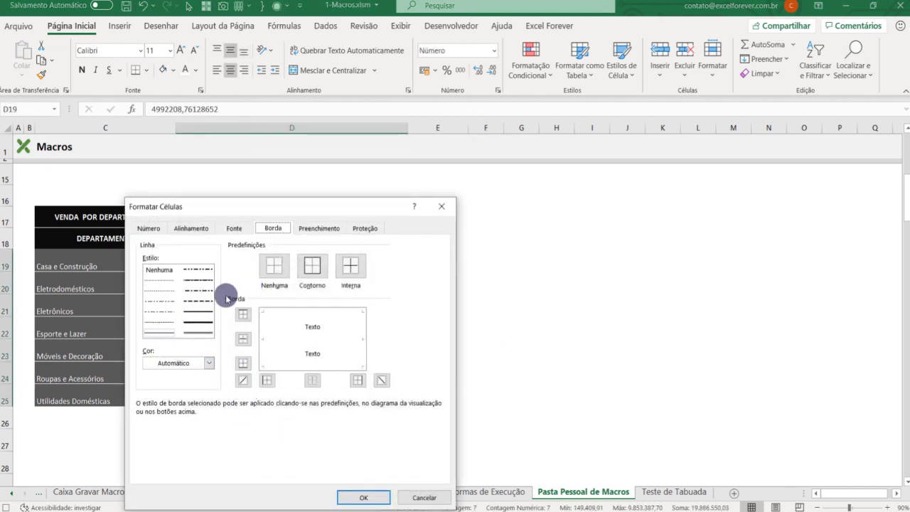
pyautogui.click(188, 364)
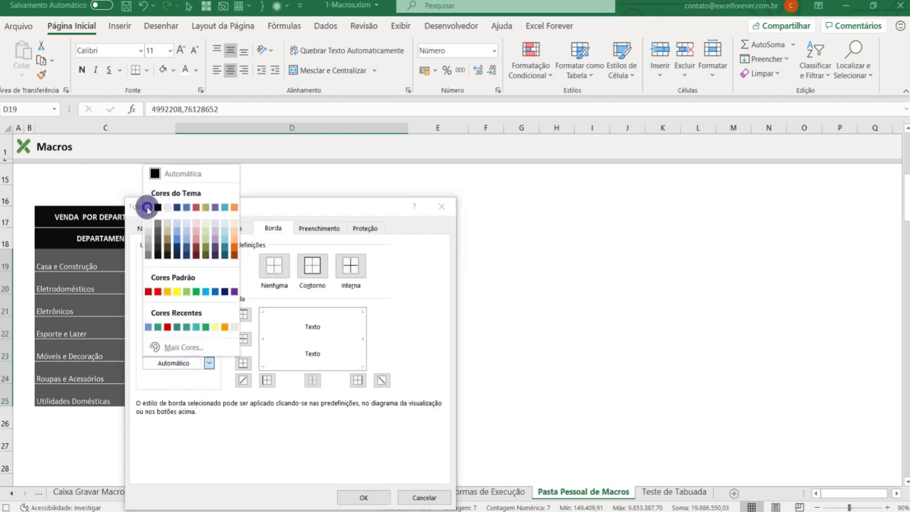
pyautogui.click(147, 208)
pyautogui.click(350, 265)
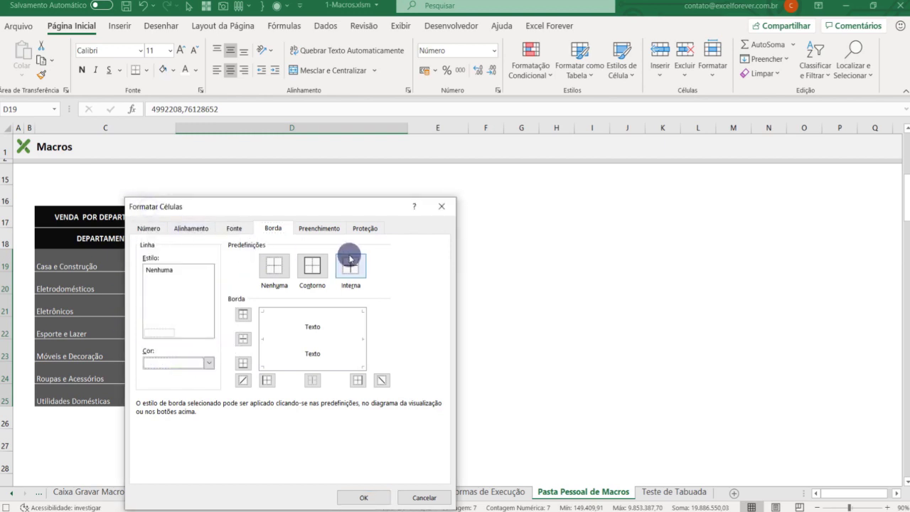
pyautogui.click(346, 496)
pyautogui.click(413, 315)
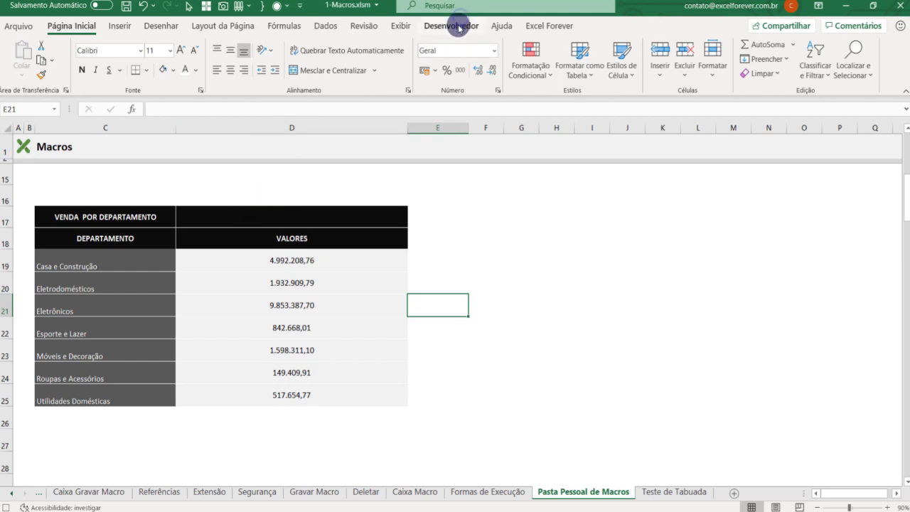
# Stop the macro recording with Parar gravação on the Desenvolvedor tab.
pyautogui.click(54, 192)
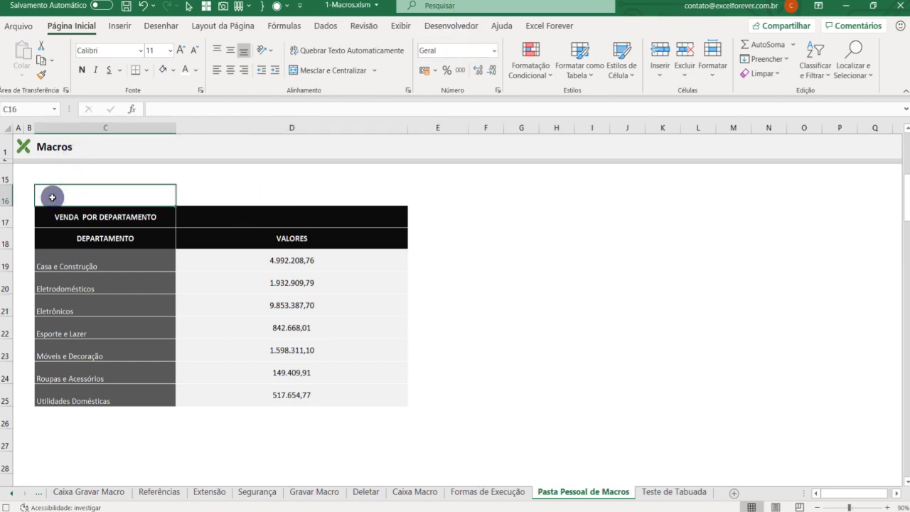
pyautogui.click(437, 27)
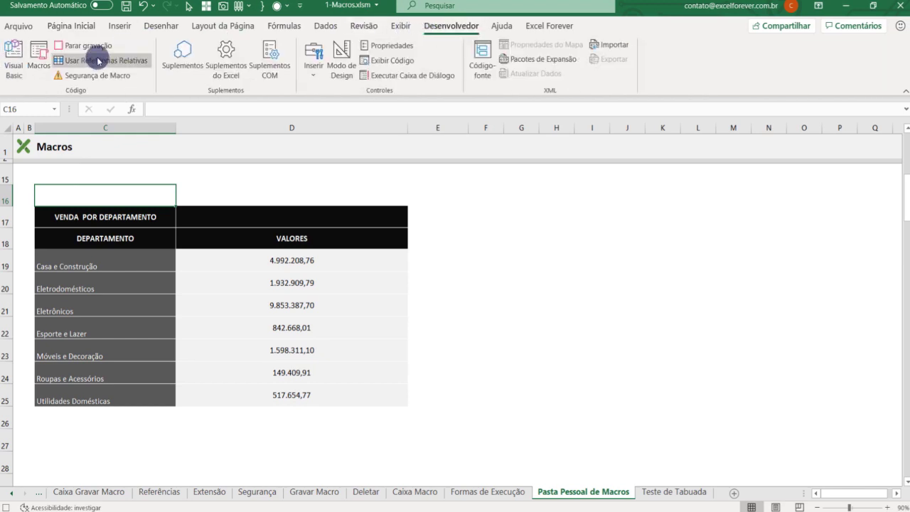
pyautogui.click(88, 45)
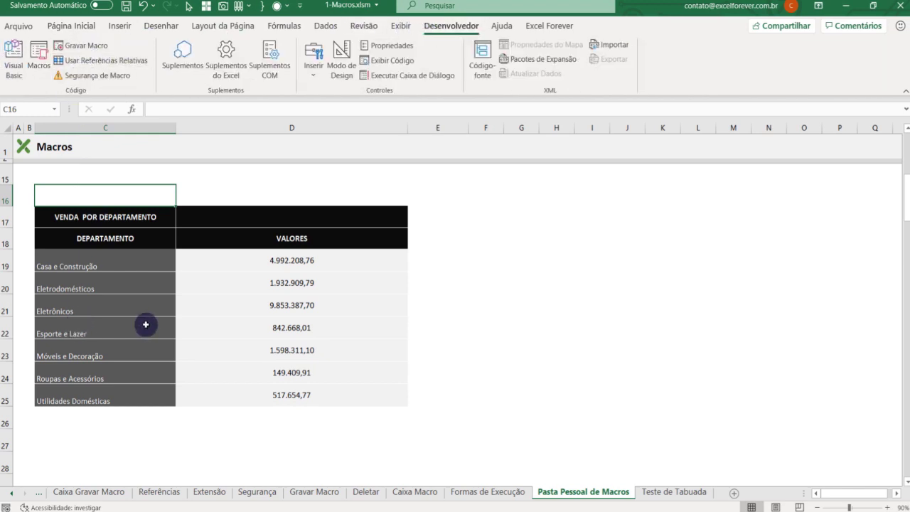
# Run the absoluta macro, then the PERSONAL.XLSB!Pastapessoal macro.
pyautogui.click(521, 331)
pyautogui.click(37, 67)
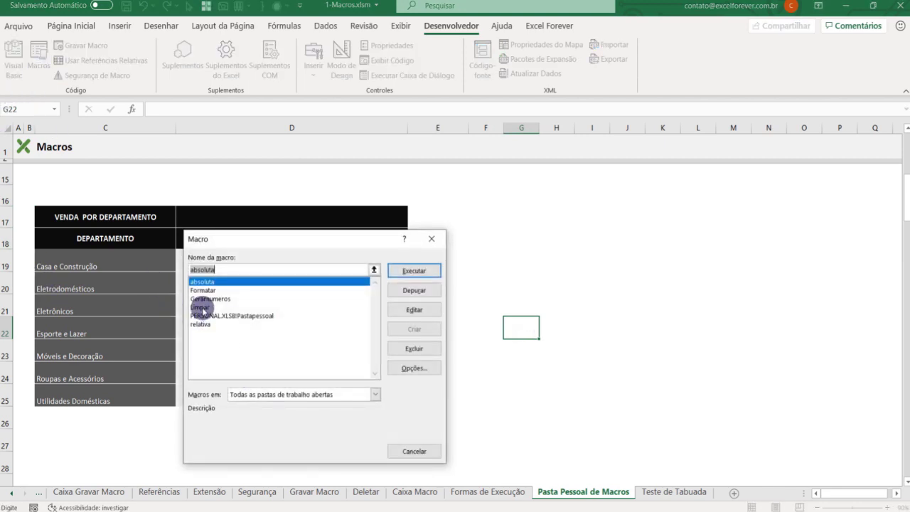
pyautogui.doubleClick(217, 283)
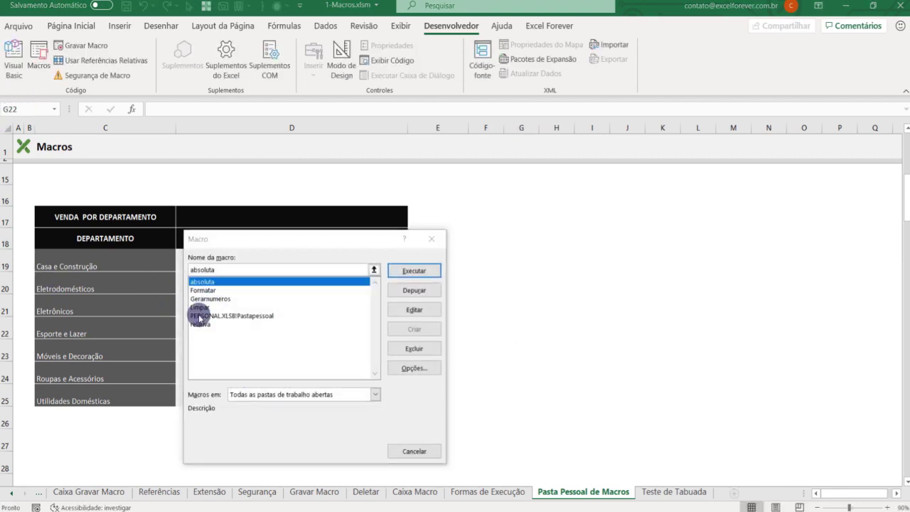
pyautogui.click(217, 316)
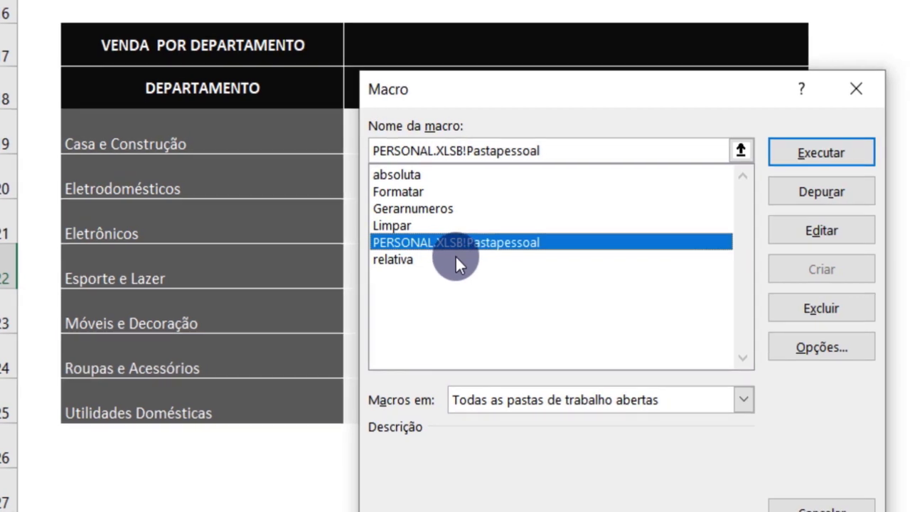
pyautogui.doubleClick(455, 255)
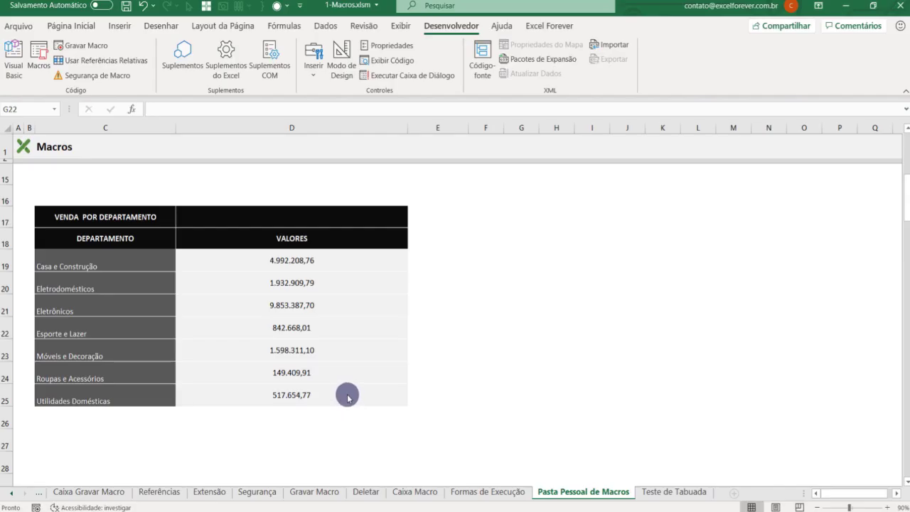
# Select the table C17:D25 and clear all of its formatting.
pyautogui.click(137, 216)
pyautogui.moveTo(137, 216); pyautogui.dragTo(278, 393)
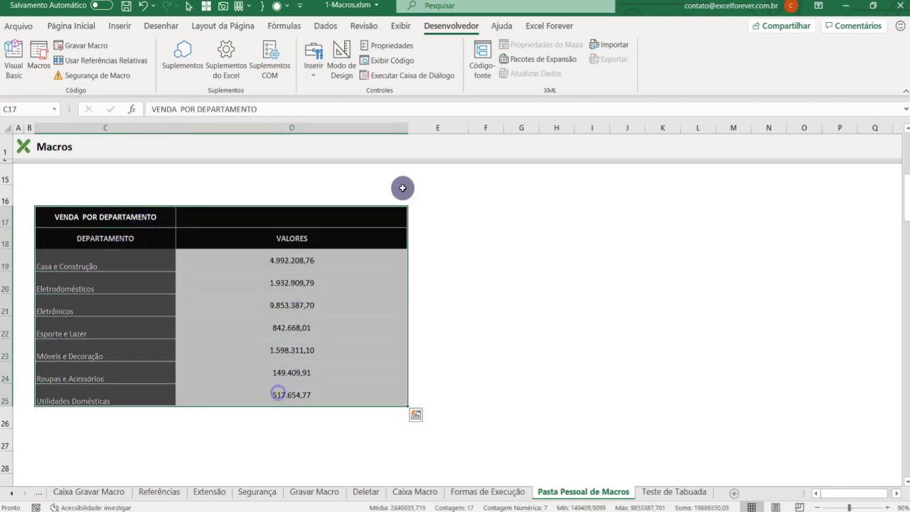
pyautogui.click(20, 25)
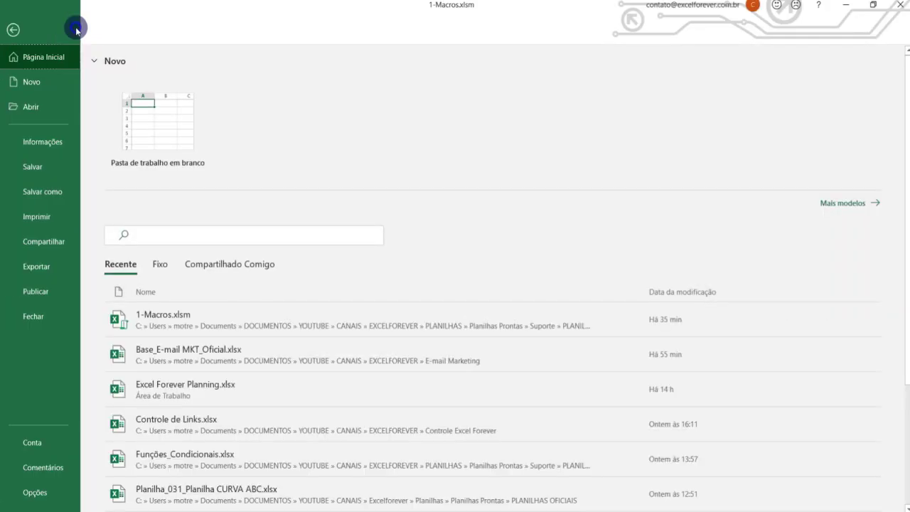
pyautogui.press('Escape')
pyautogui.click(71, 26)
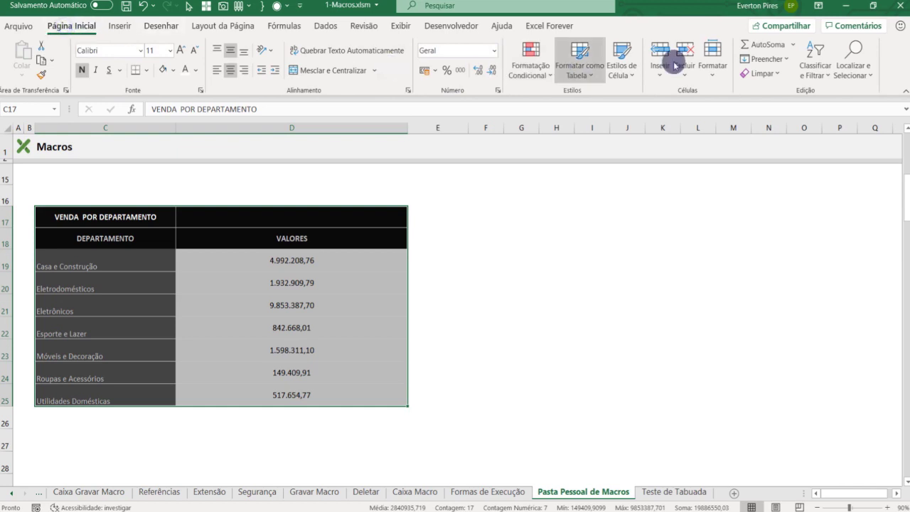
pyautogui.click(765, 74)
pyautogui.click(774, 108)
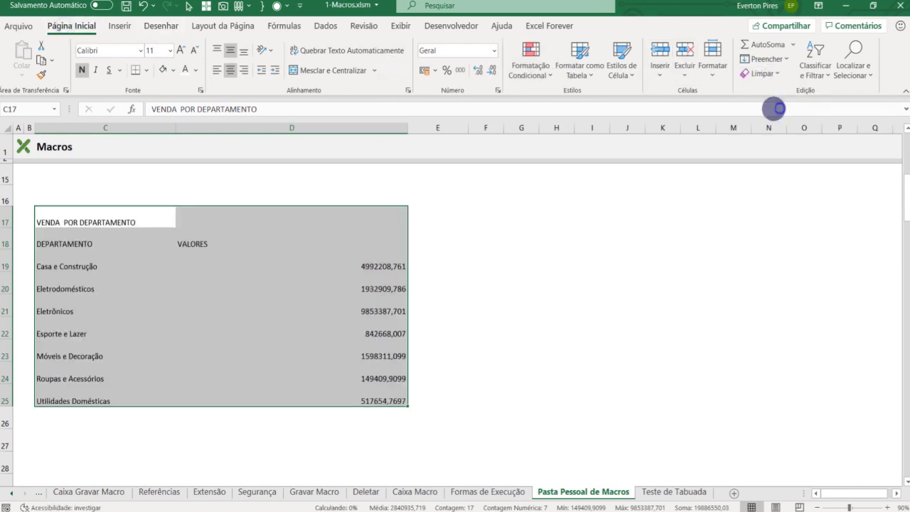
pyautogui.click(497, 285)
# Run PERSONAL.XLSB!Pastapessoal from the Macros list to reformat the table.
pyautogui.click(107, 262)
pyautogui.click(521, 217)
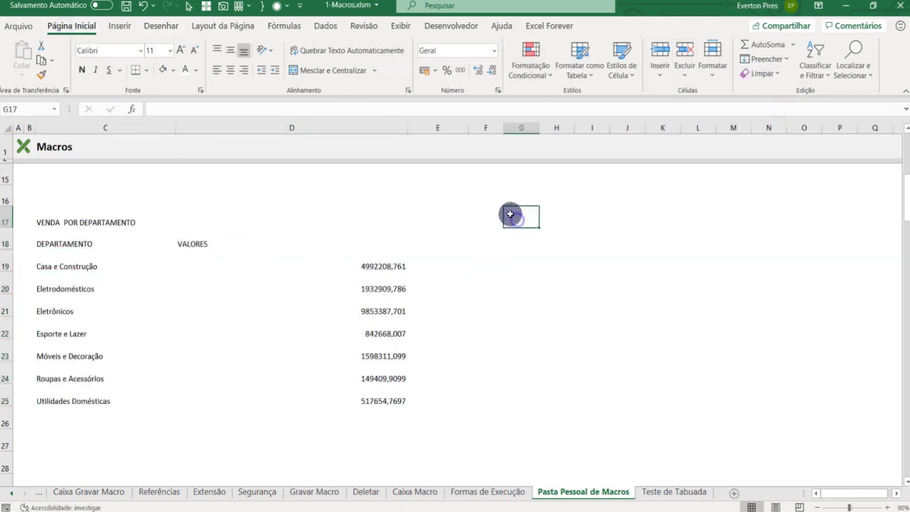
pyautogui.click(439, 27)
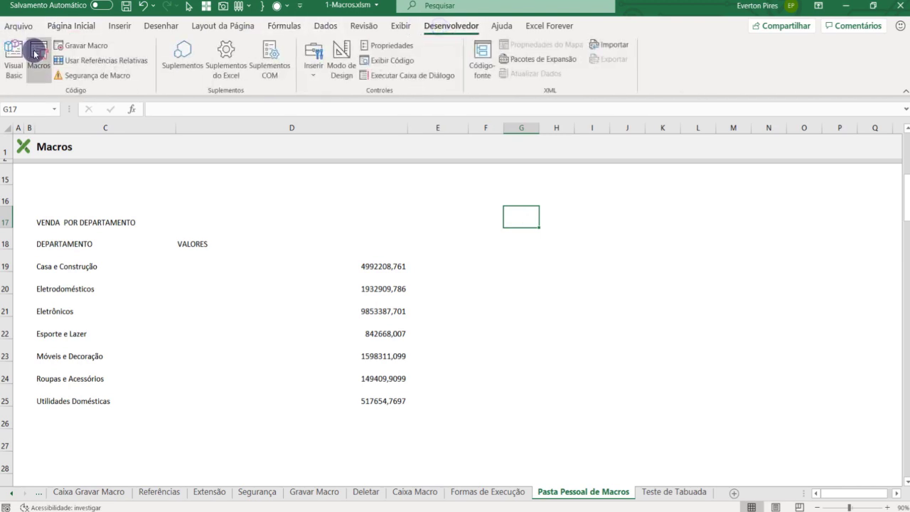
pyautogui.click(41, 62)
pyautogui.click(233, 316)
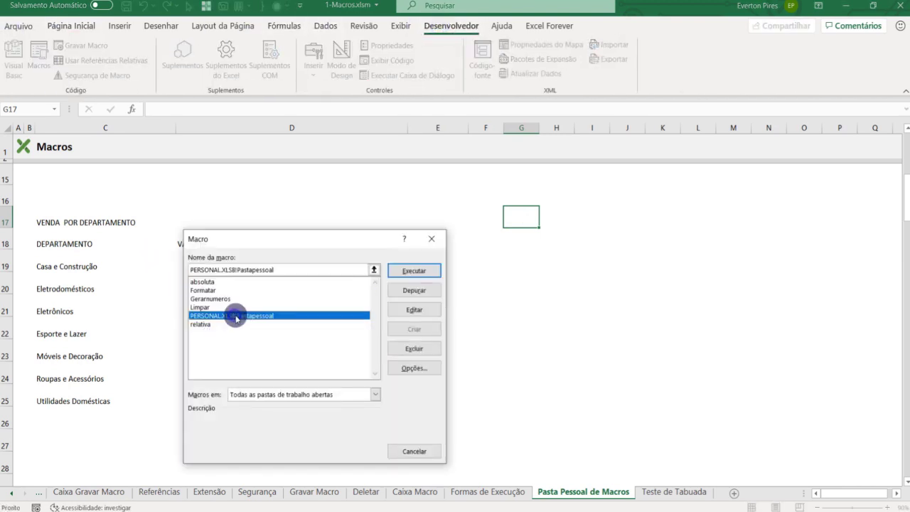
pyautogui.click(413, 271)
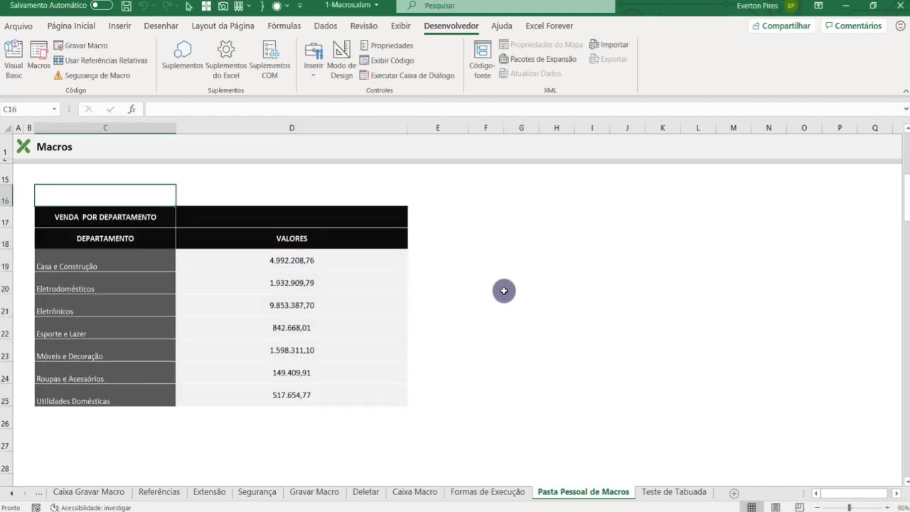
# Move the active cell to E17 and show the Excel Forever tab's commands.
pyautogui.click(472, 268)
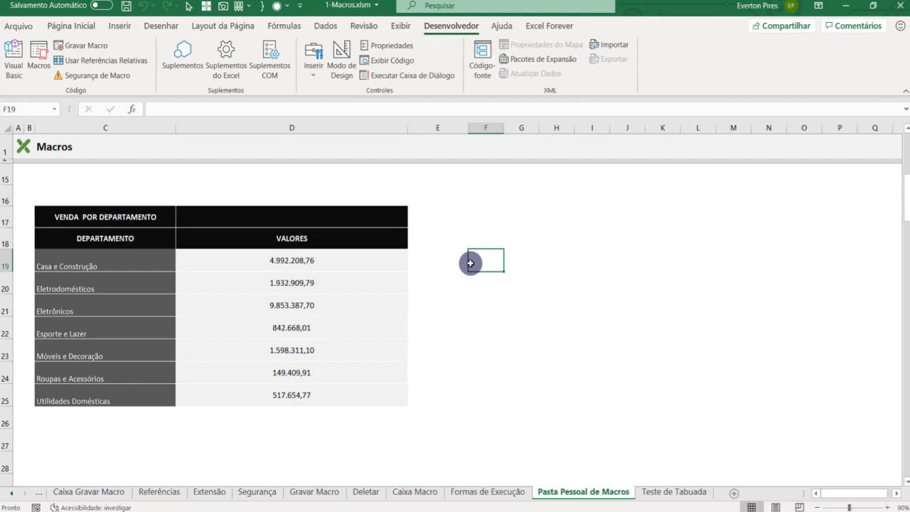
pyautogui.click(438, 223)
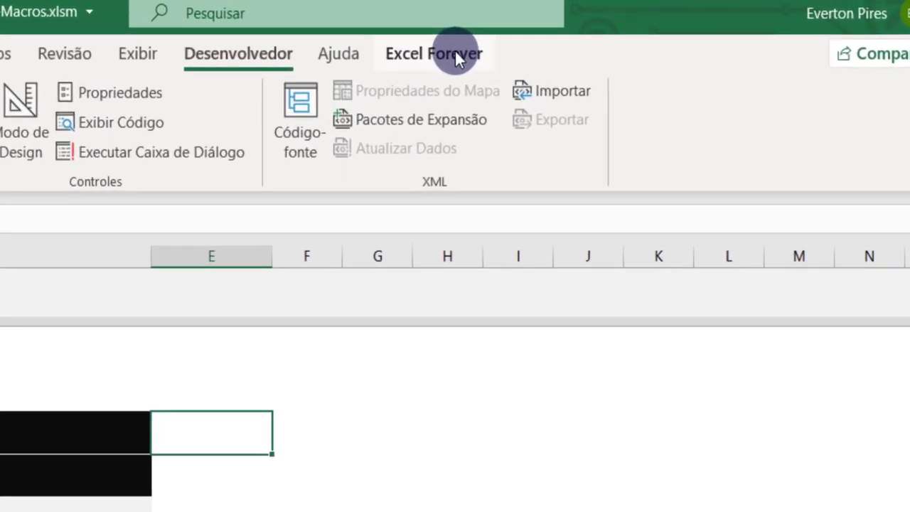
pyautogui.click(455, 52)
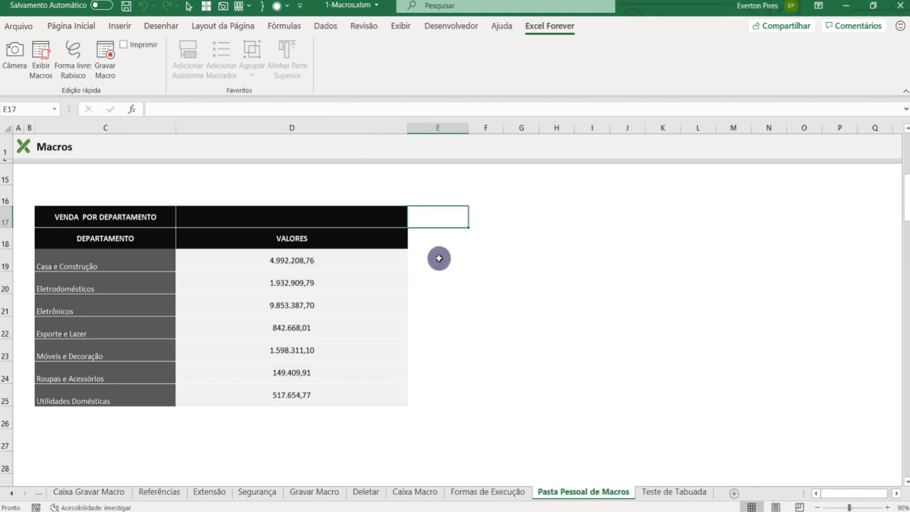
# Open Personalizar a Faixa de Opções and select Excel Forever's Macros (Personalizado) group.
pyautogui.rightClick(454, 64)
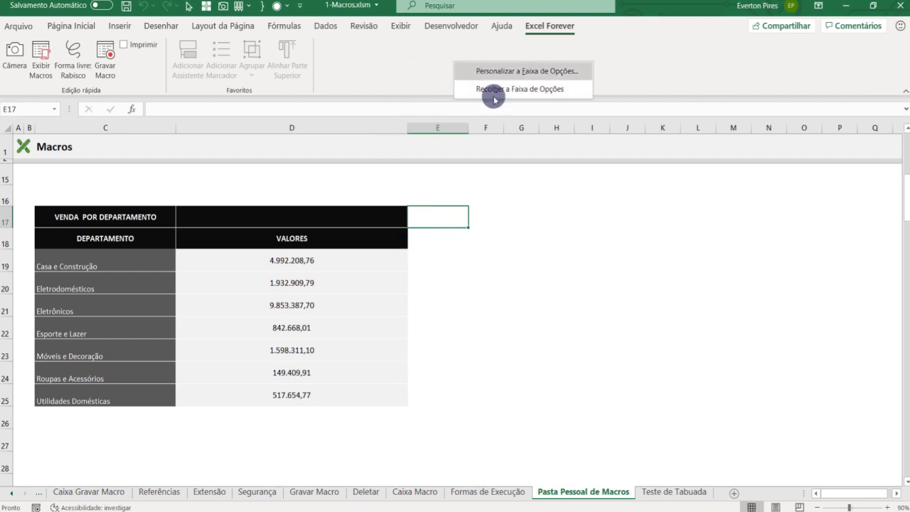
pyautogui.click(514, 71)
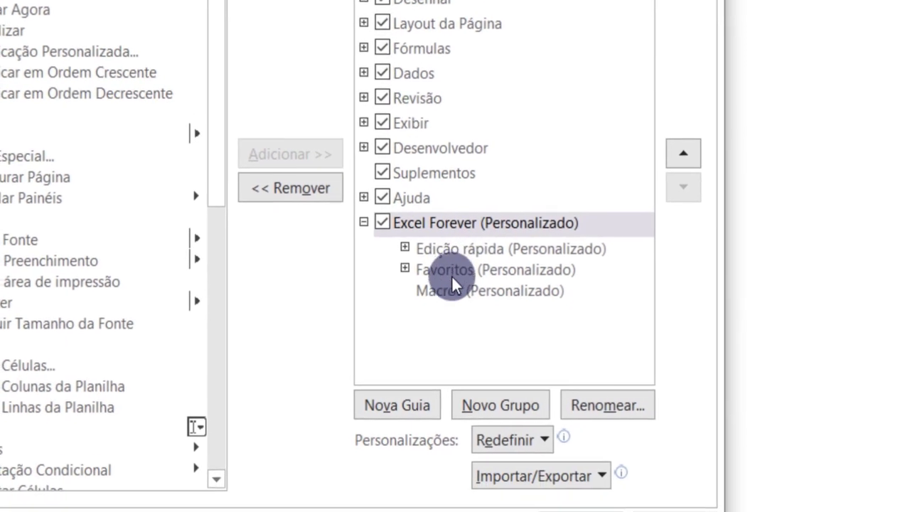
pyautogui.click(455, 256)
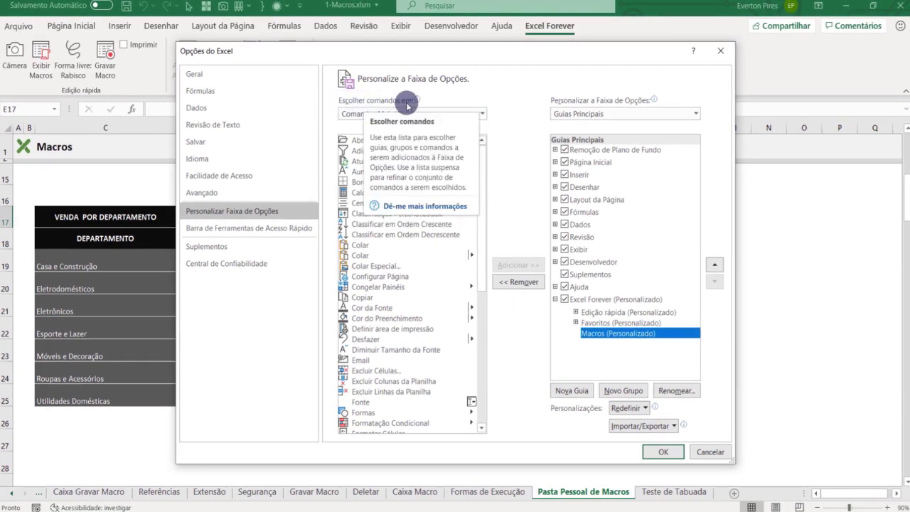
# Add PERSONAL.XLSB!Pastapessoal from the Macros command list to the group and apply.
pyautogui.click(350, 114)
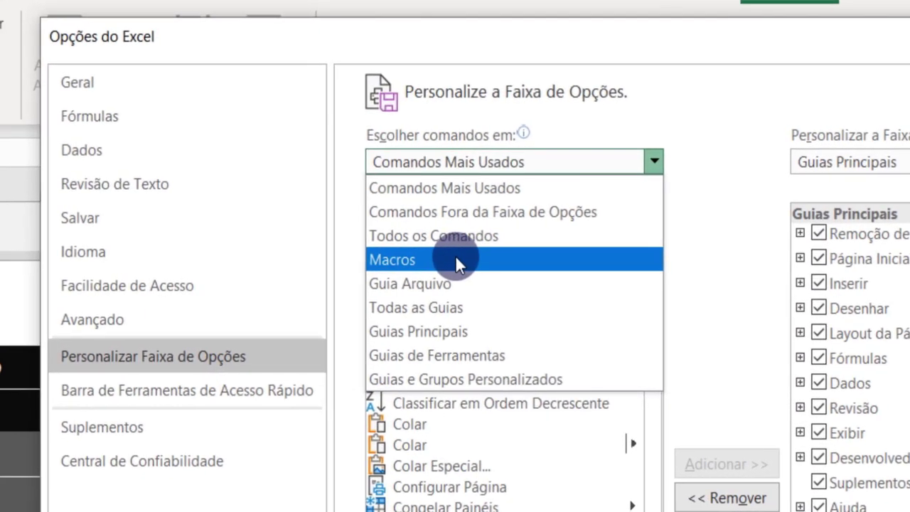
pyautogui.click(456, 259)
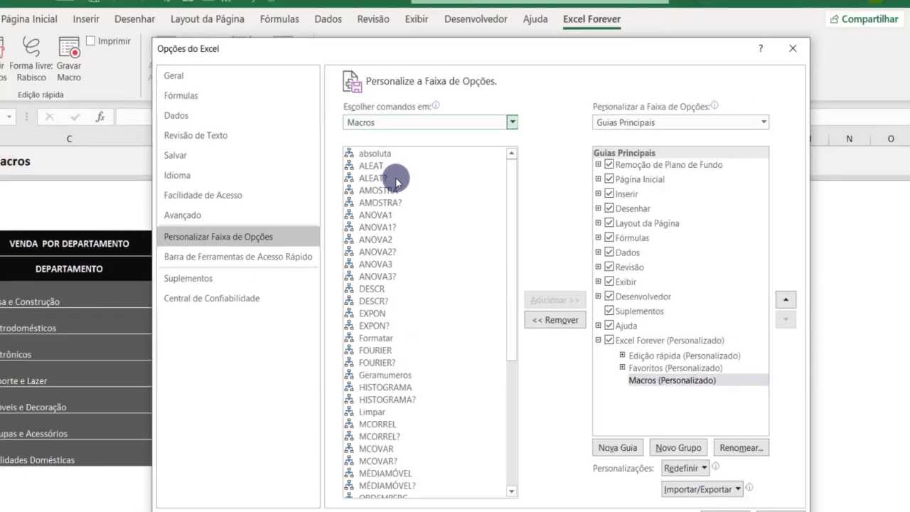
pyautogui.scroll(-1, 392, 227)
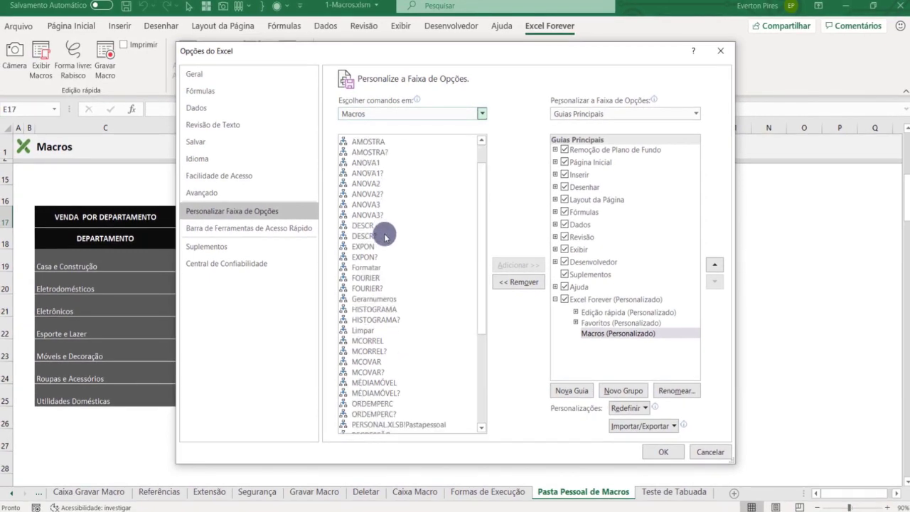
pyautogui.scroll(-2, 386, 235)
pyautogui.scroll(-1, 386, 240)
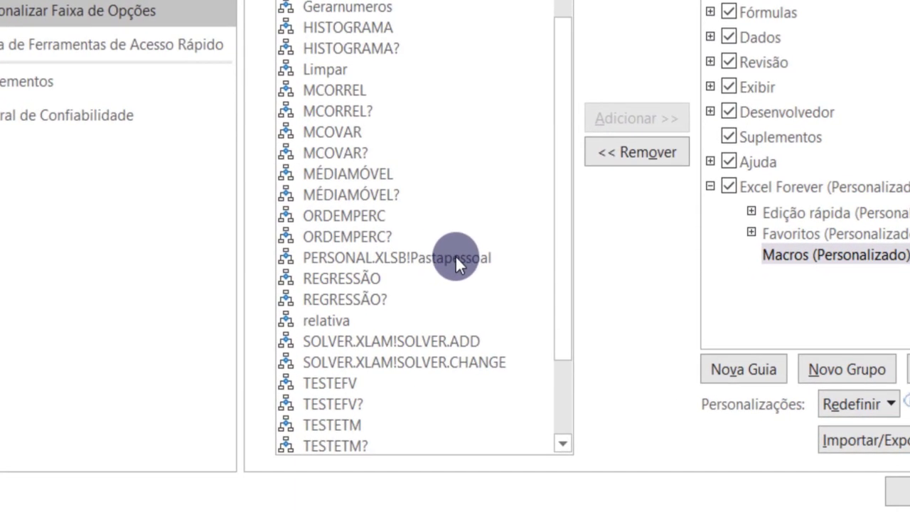
pyautogui.click(456, 257)
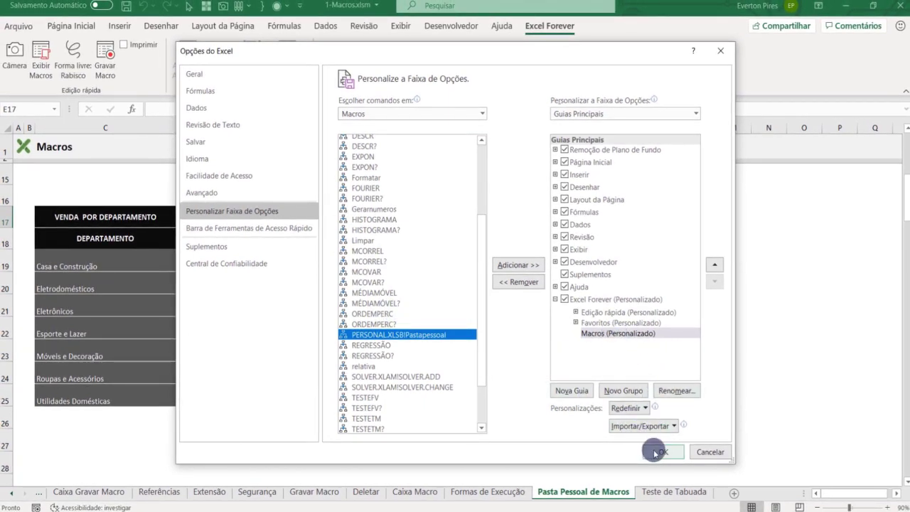
pyautogui.click(510, 267)
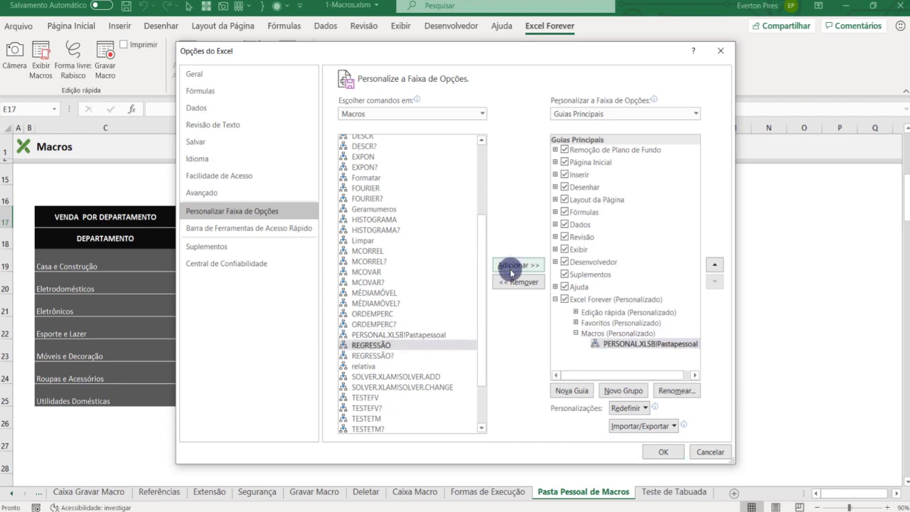
pyautogui.click(662, 455)
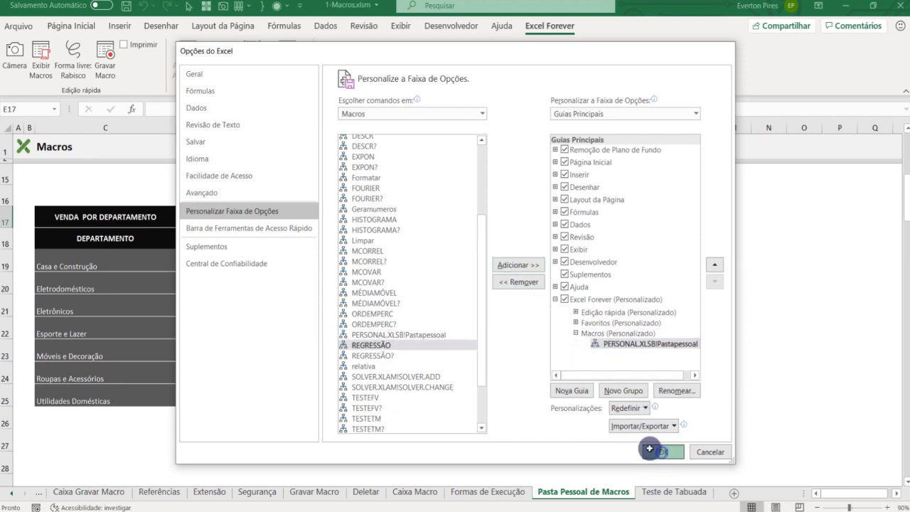
# Select cell K16 and reopen Personalizar a Faixa de Opções from the ribbon.
pyautogui.click(653, 197)
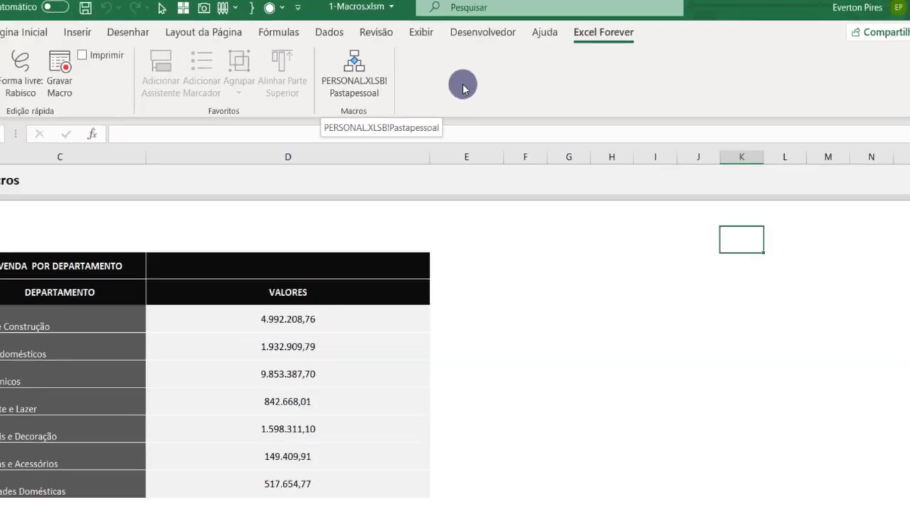
pyautogui.rightClick(430, 72)
pyautogui.click(462, 81)
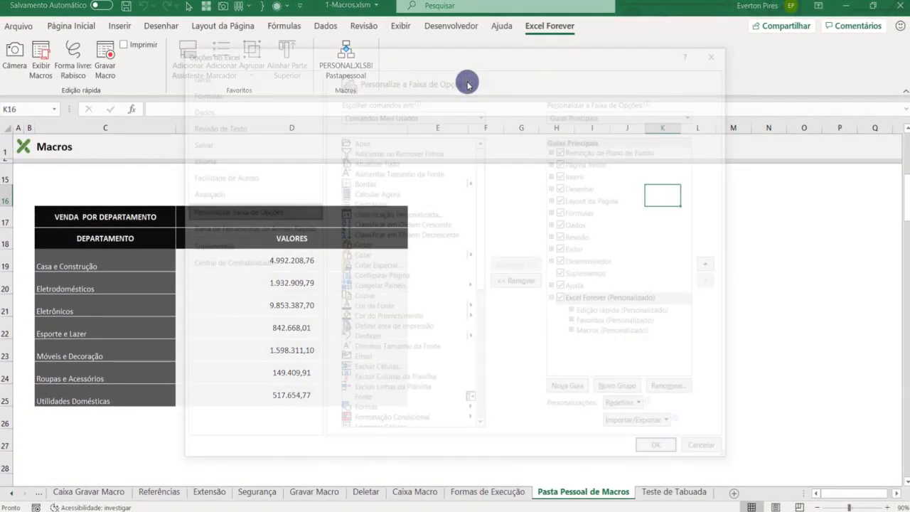
# Rename the PERSONAL.XLSB!Pastapessoal ribbon entry to 'Formatar' with a green check symbol.
pyautogui.click(584, 336)
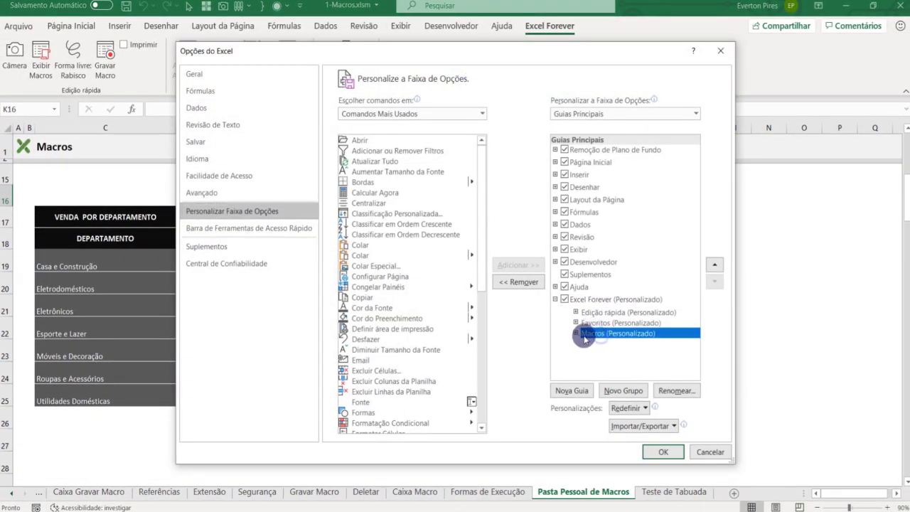
pyautogui.click(575, 334)
pyautogui.click(622, 344)
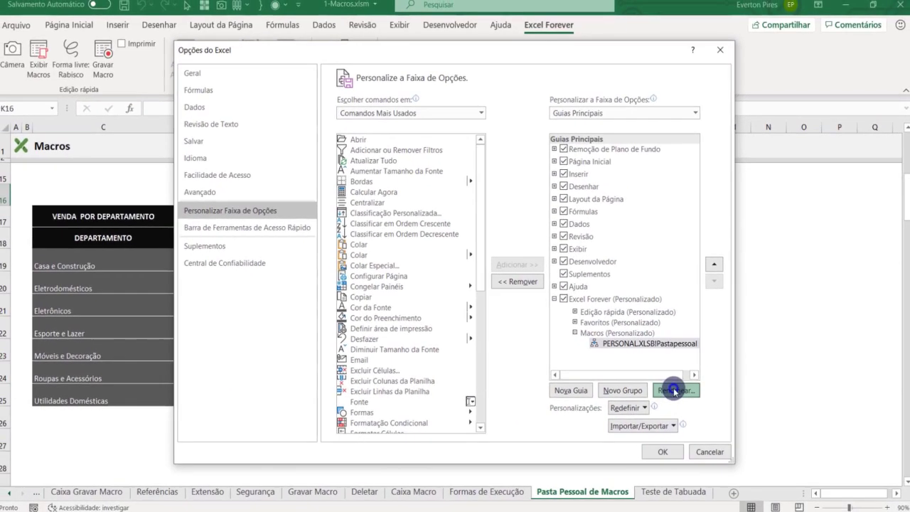
pyautogui.click(674, 391)
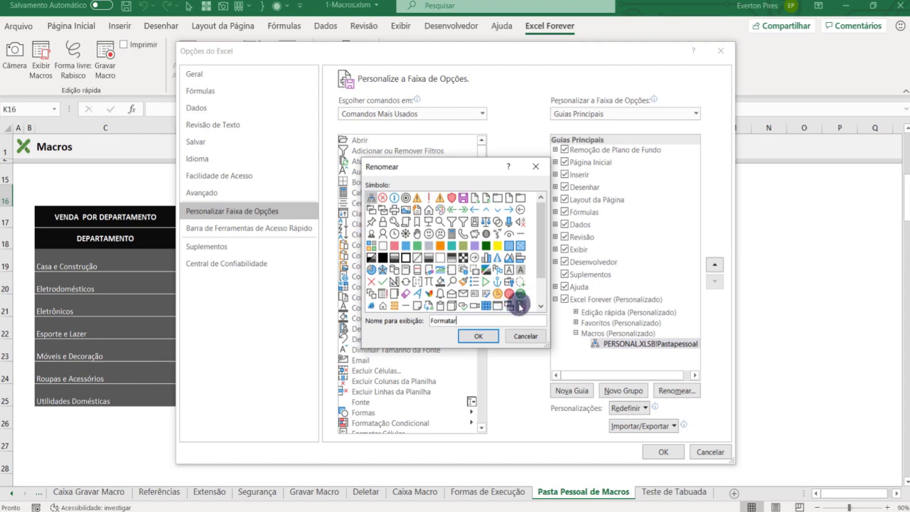
pyautogui.scroll(-1, 493, 256)
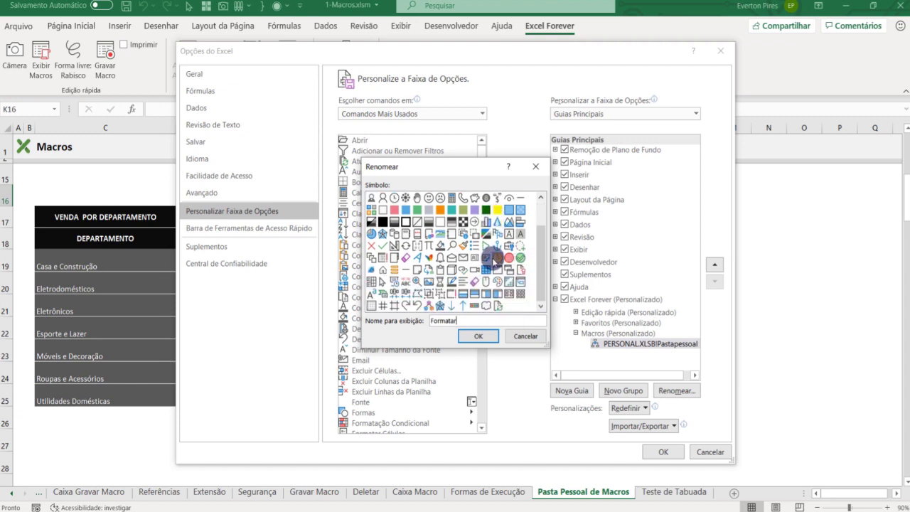
pyautogui.scroll(1, 494, 269)
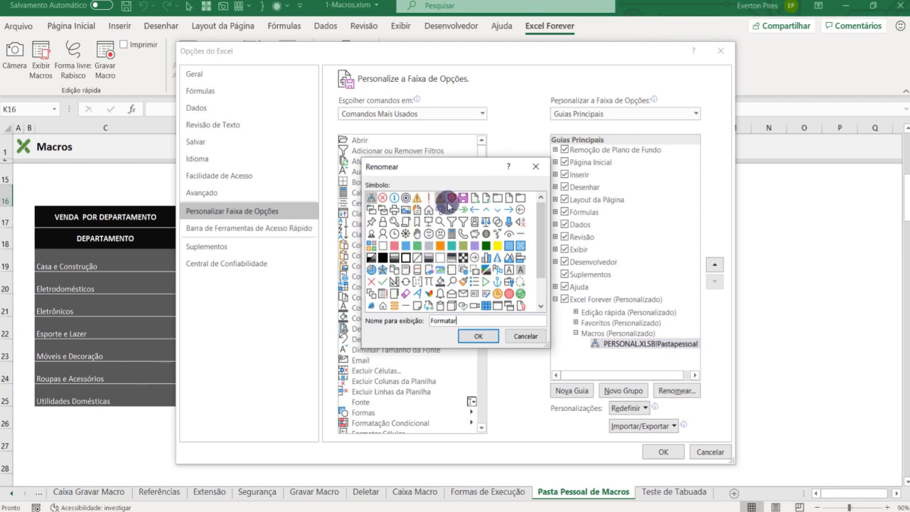
pyautogui.scroll(-1, 472, 212)
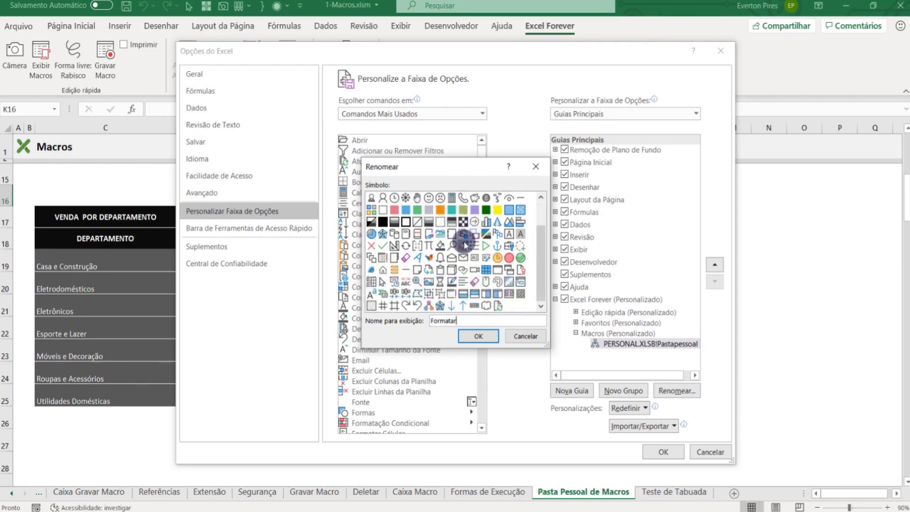
pyautogui.click(520, 260)
pyautogui.click(476, 335)
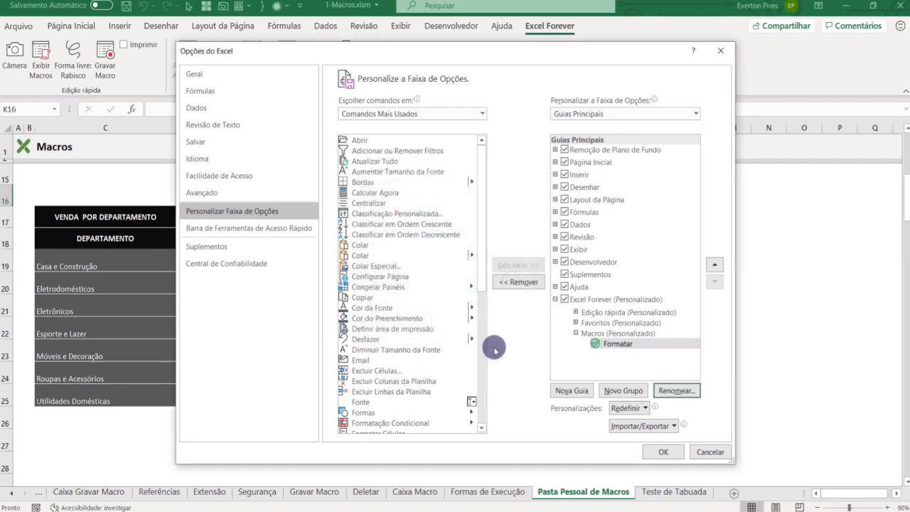
# Apply the ribbon changes, then clear all formatting from the sales table C17:D25.
pyautogui.click(661, 453)
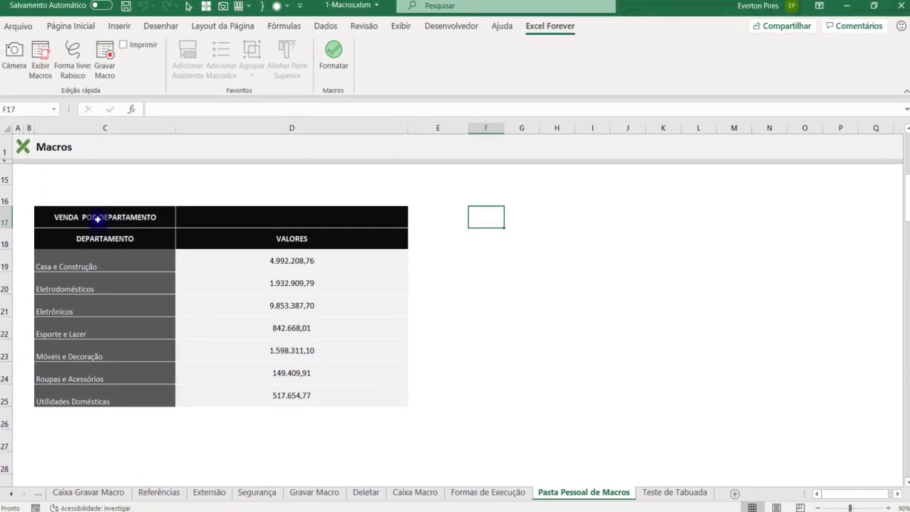
pyautogui.moveTo(98, 219)
pyautogui.mouseDown()
pyautogui.moveTo(311, 355)
pyautogui.moveTo(346, 392)
pyautogui.mouseUp()
pyautogui.click(71, 25)
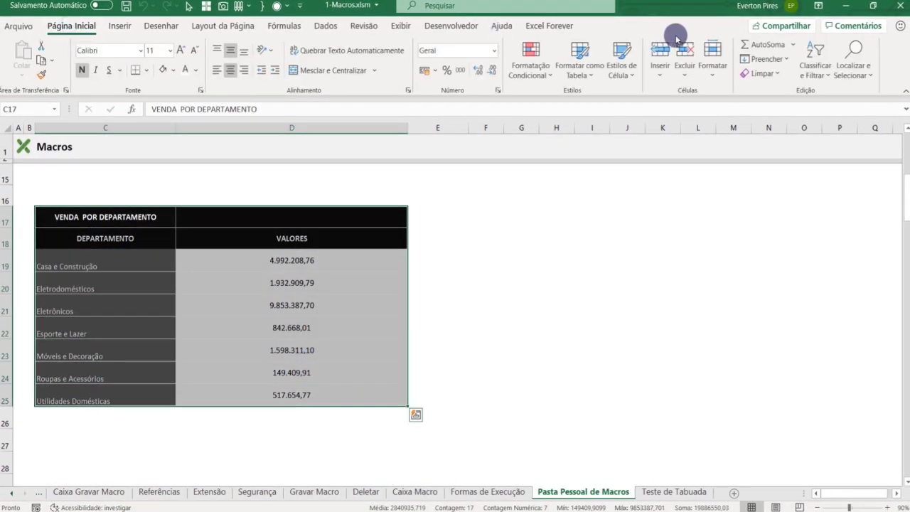
pyautogui.click(759, 73)
pyautogui.click(795, 112)
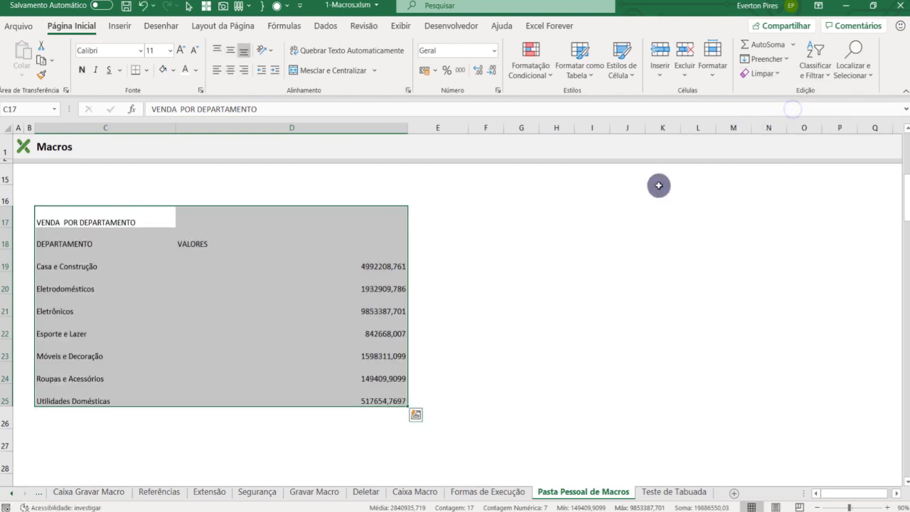
pyautogui.click(601, 219)
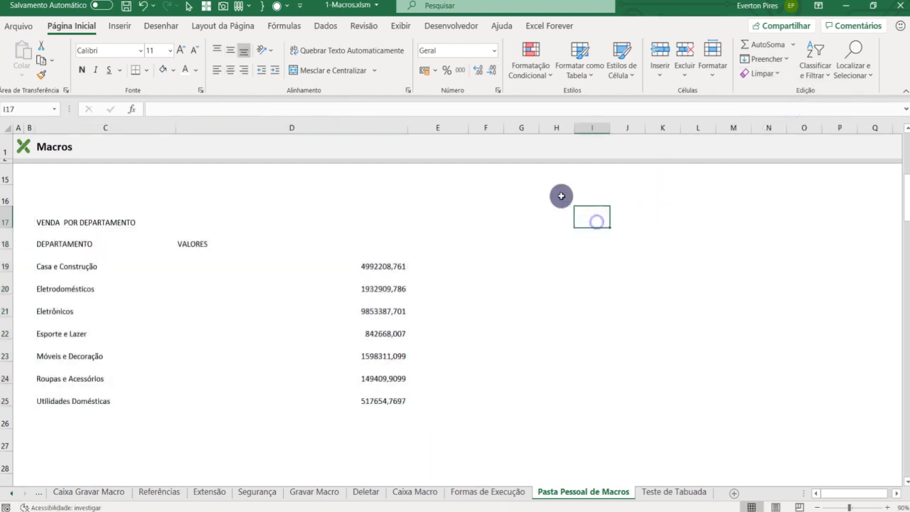
# Reformat the sales table with Formatar from the Excel Forever tab and save the workbook.
pyautogui.click(551, 27)
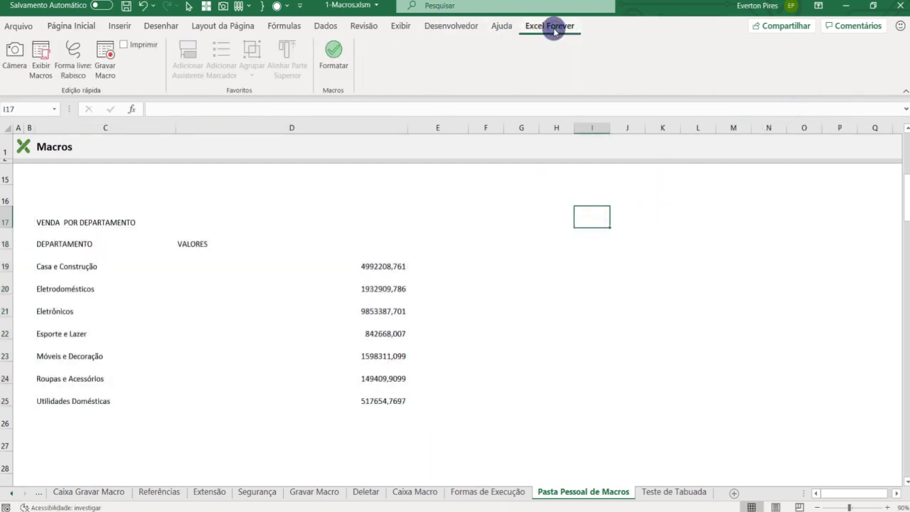
pyautogui.click(332, 57)
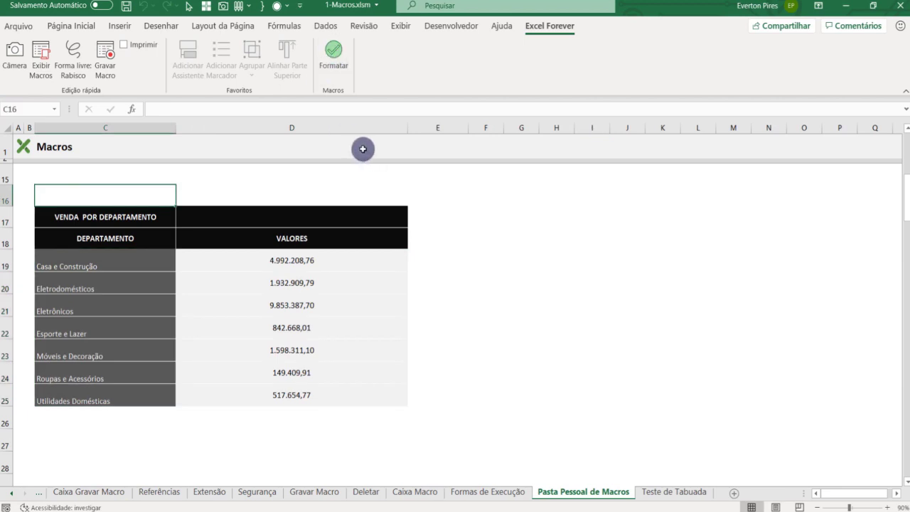
pyautogui.click(459, 238)
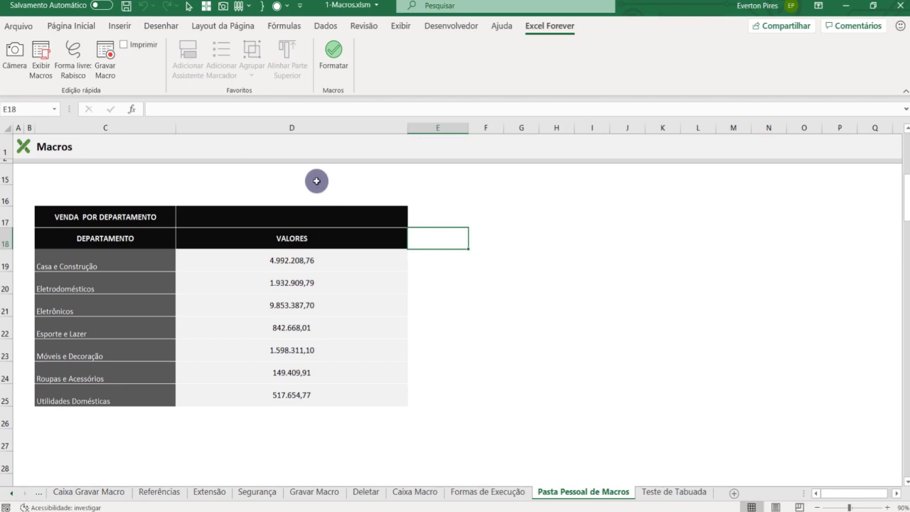
pyautogui.click(126, 9)
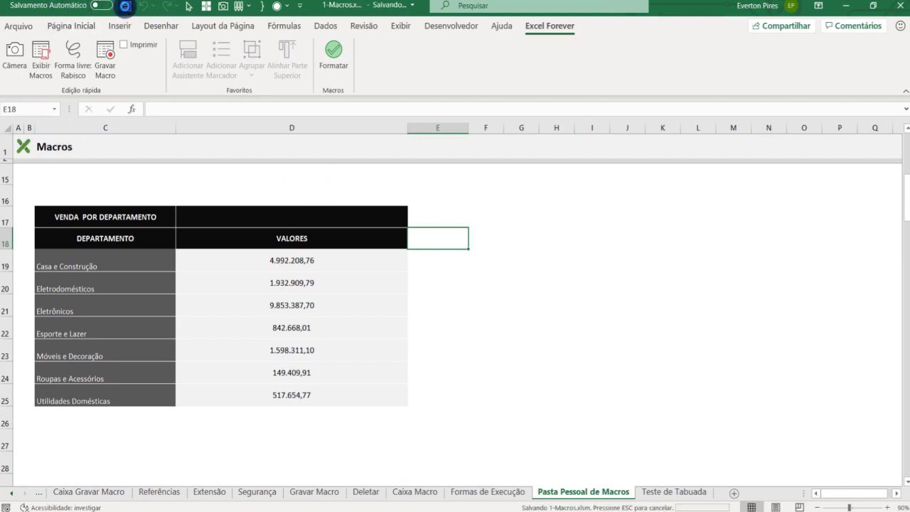
# Close 1-Macros.xlsm and create a new blank workbook, Pasta1.
pyautogui.click(902, 7)
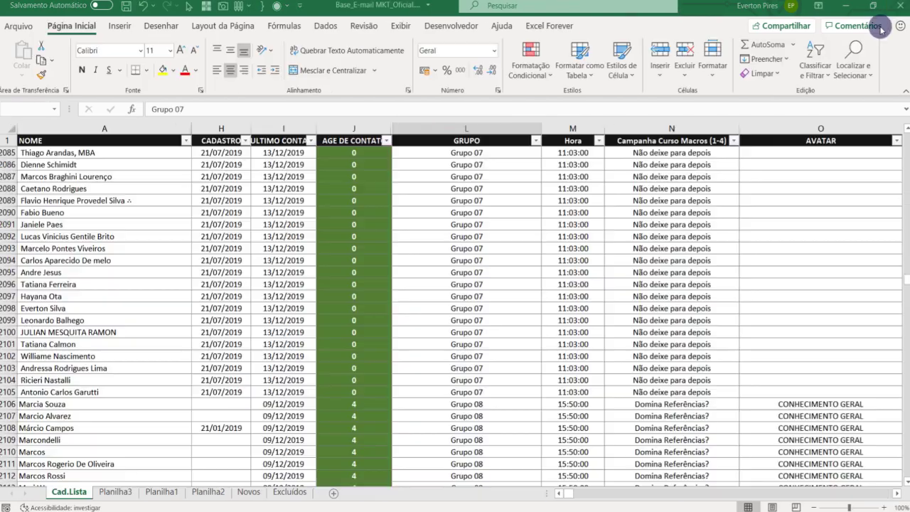
pyautogui.click(23, 29)
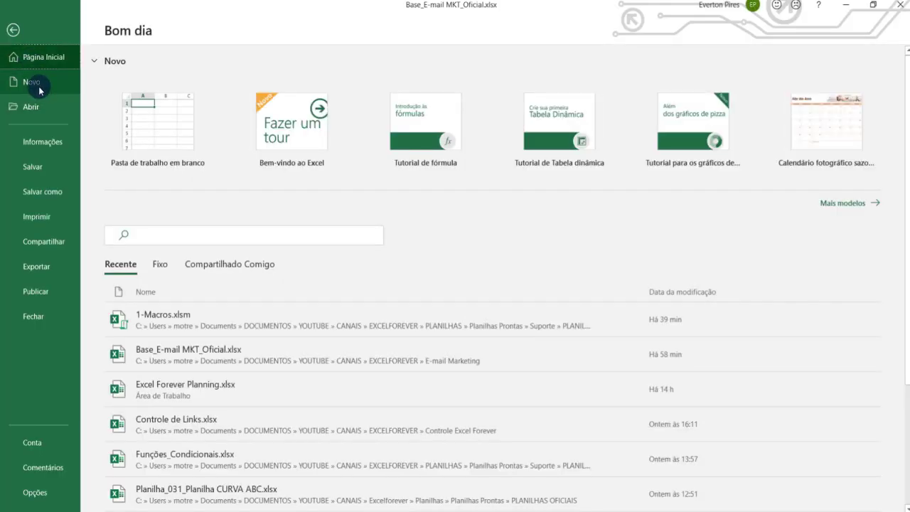
pyautogui.click(140, 112)
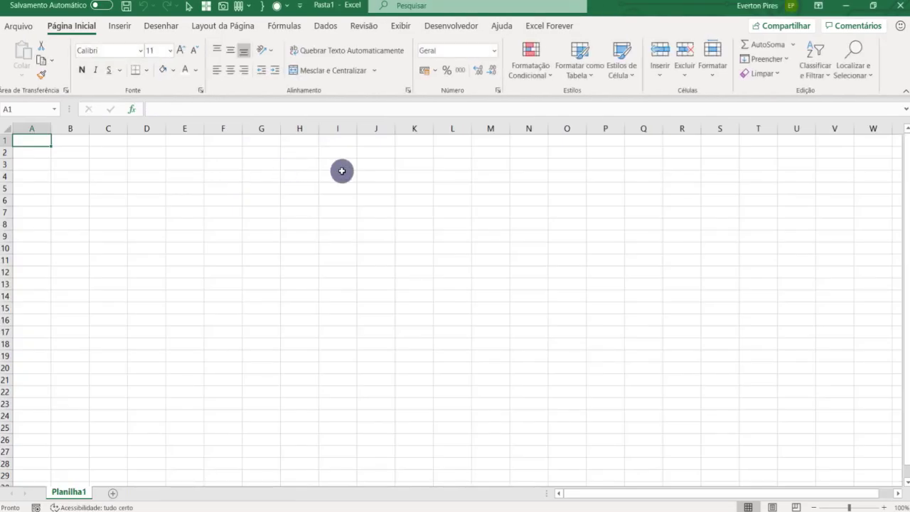
# Apply Formatar from the Excel Forever tab, leaving an empty formatted block at C17:D25.
pyautogui.click(546, 26)
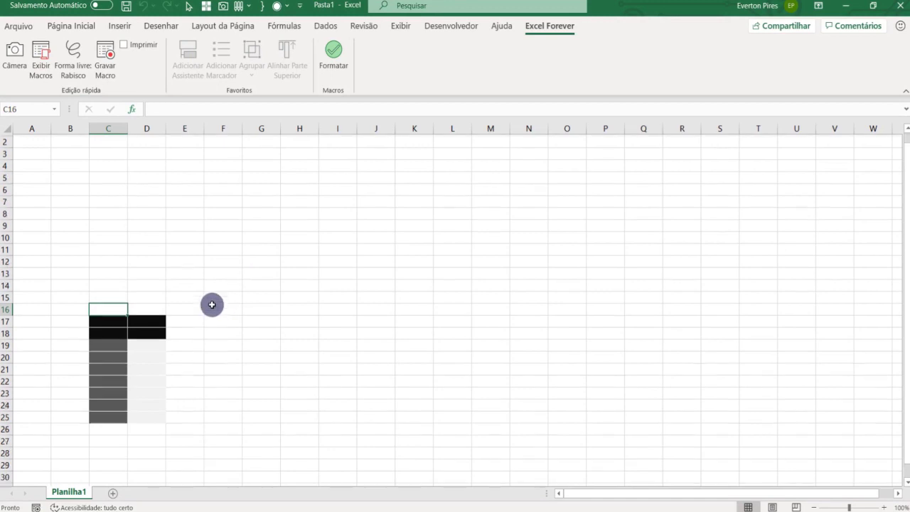
pyautogui.scroll(-3, 142, 284)
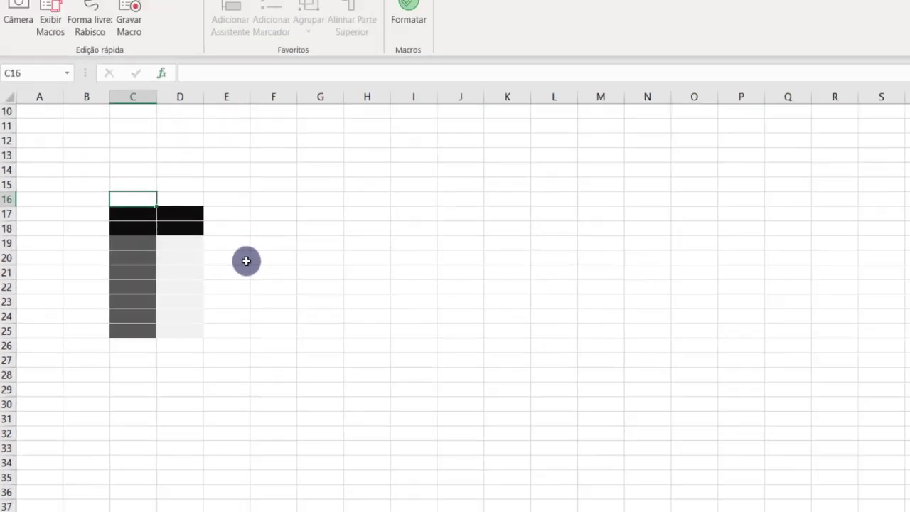
pyautogui.scroll(3, 203, 263)
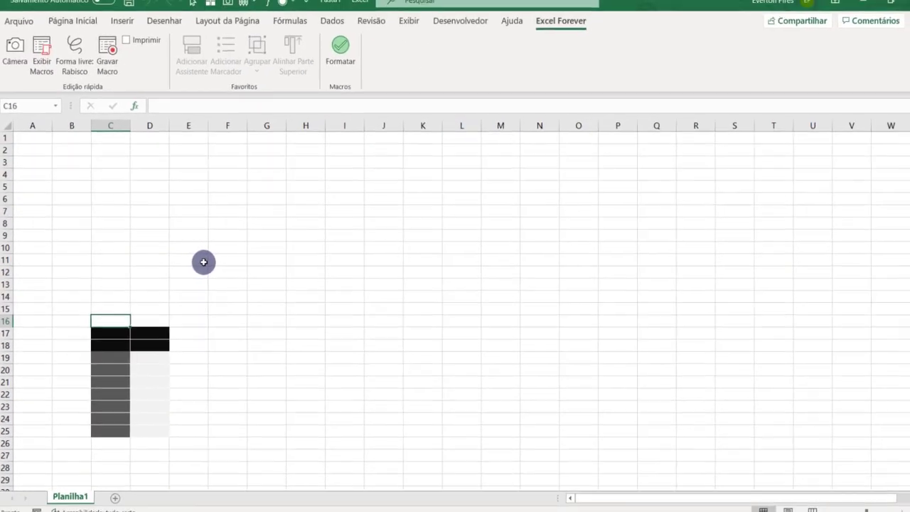
pyautogui.click(264, 236)
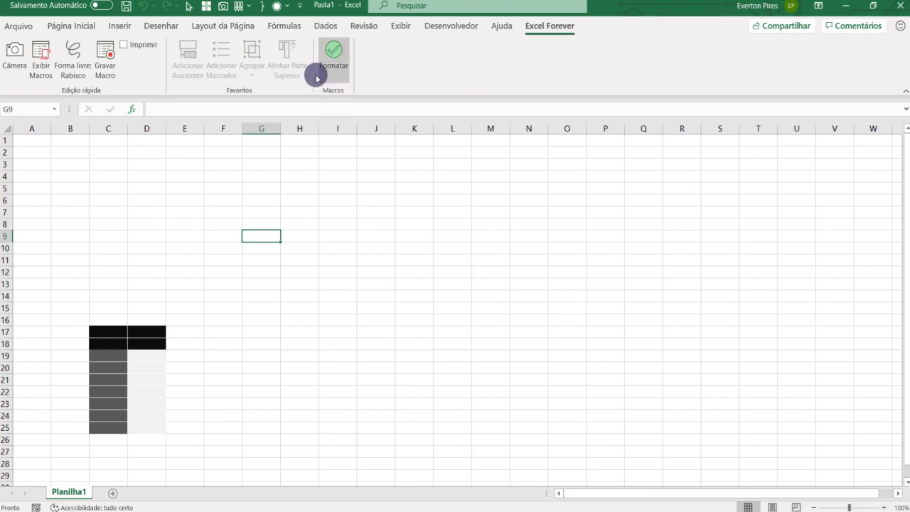
# Try editing PERSONAL.XLSB!Pastapessoal, accept the hidden-workbook warning, and close the Macro dialog.
pyautogui.click(455, 27)
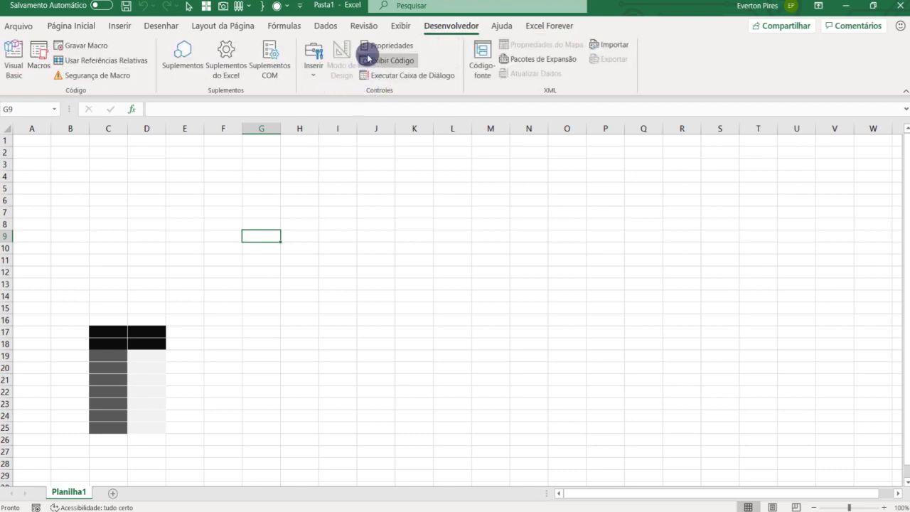
pyautogui.click(47, 67)
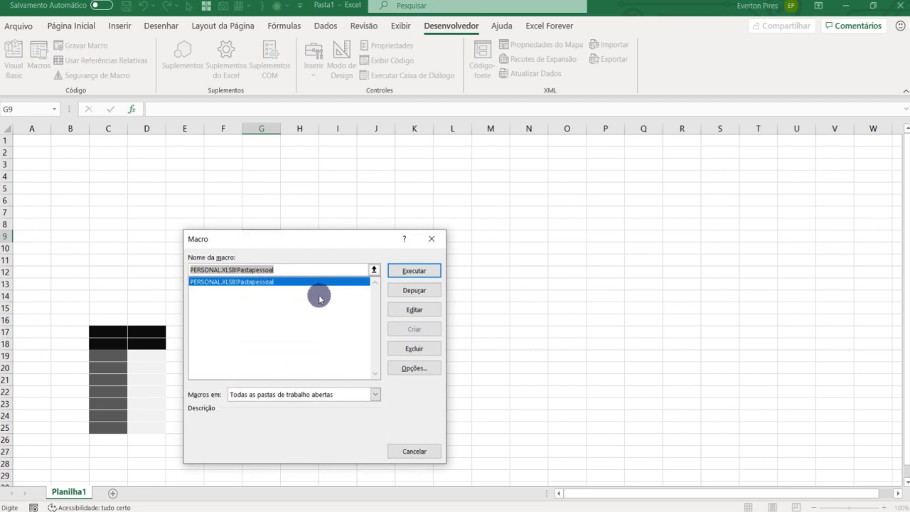
pyautogui.click(416, 352)
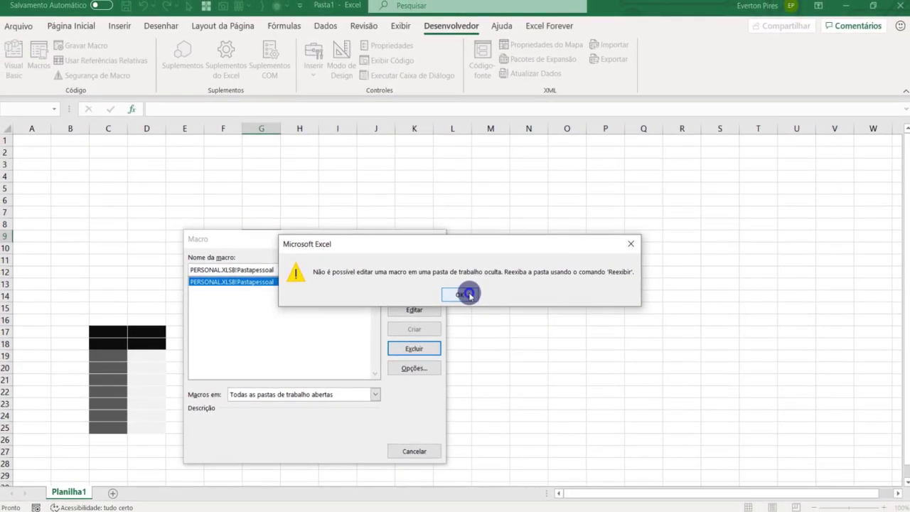
pyautogui.click(470, 291)
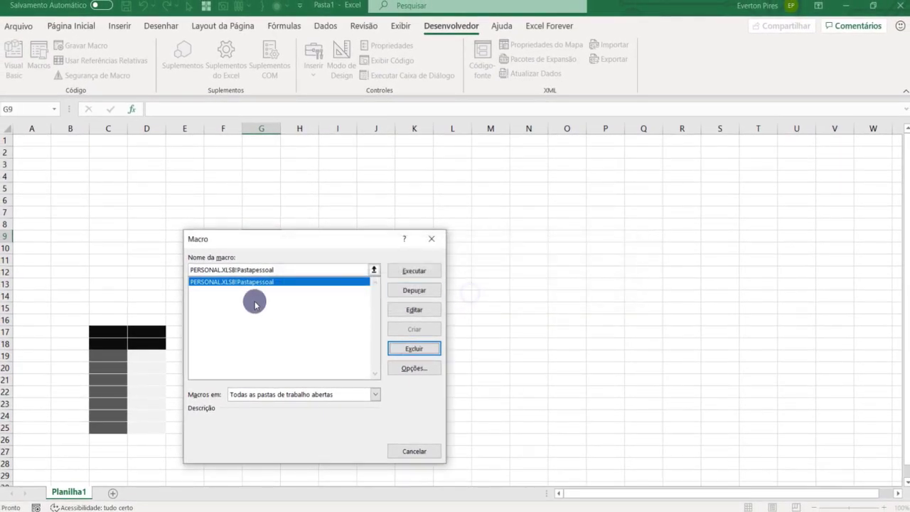
pyautogui.click(436, 242)
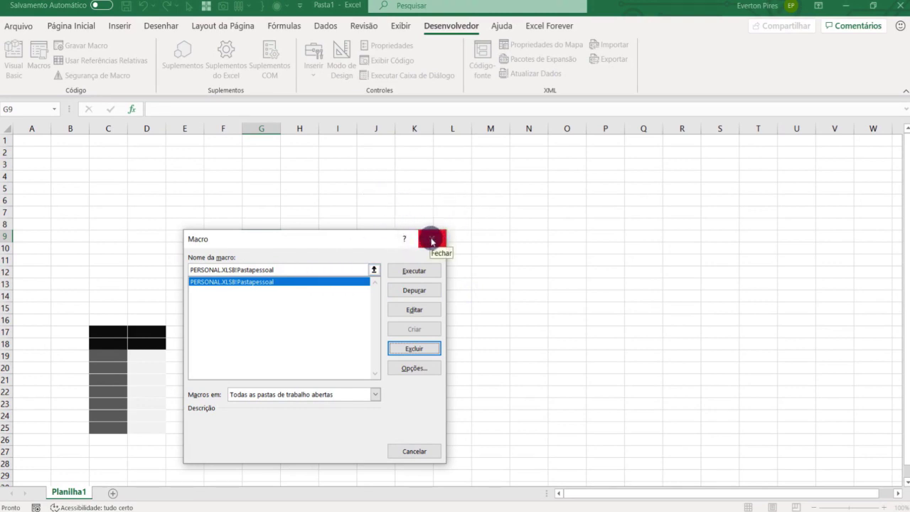
pyautogui.click(338, 225)
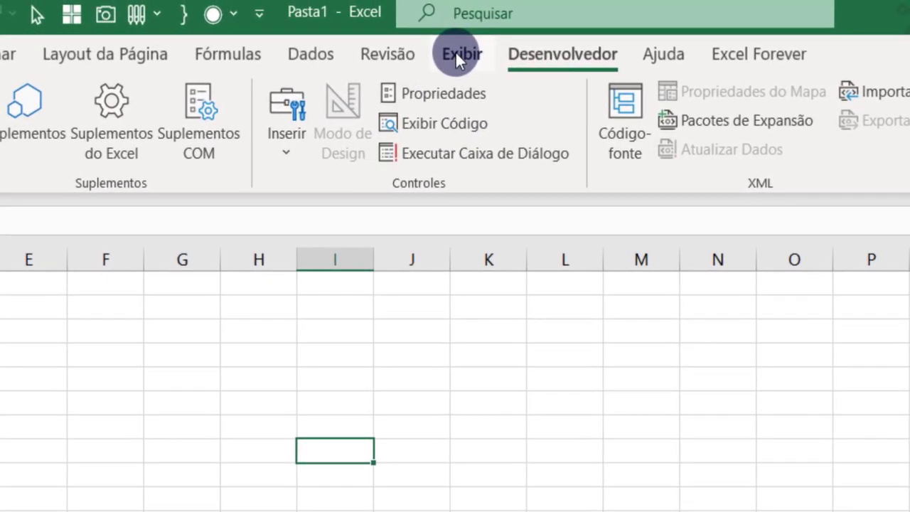
# Unhide PERSONAL.XLSB from the View ribbon's Unhide list.
pyautogui.click(459, 54)
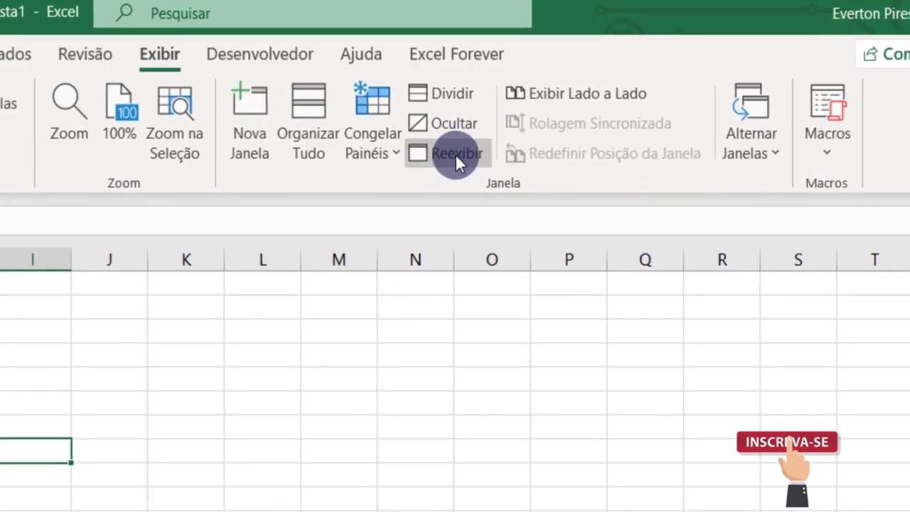
pyautogui.click(455, 153)
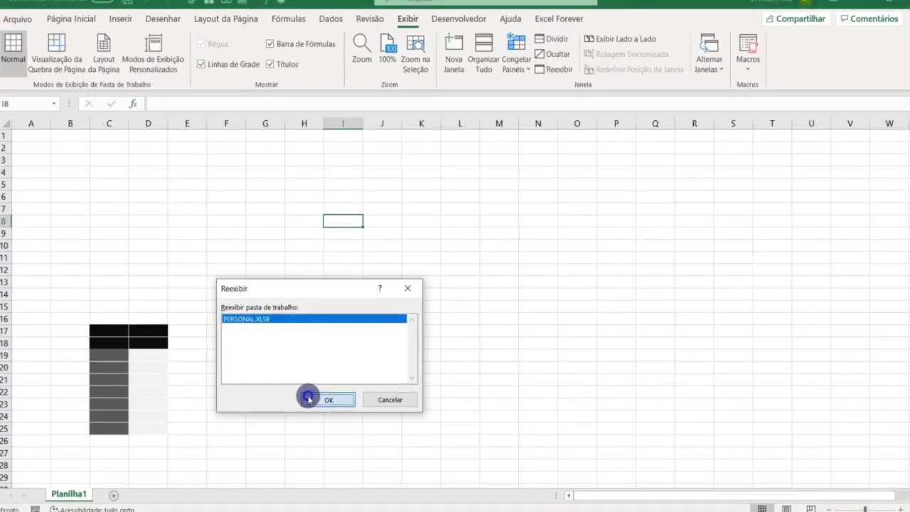
pyautogui.click(559, 416)
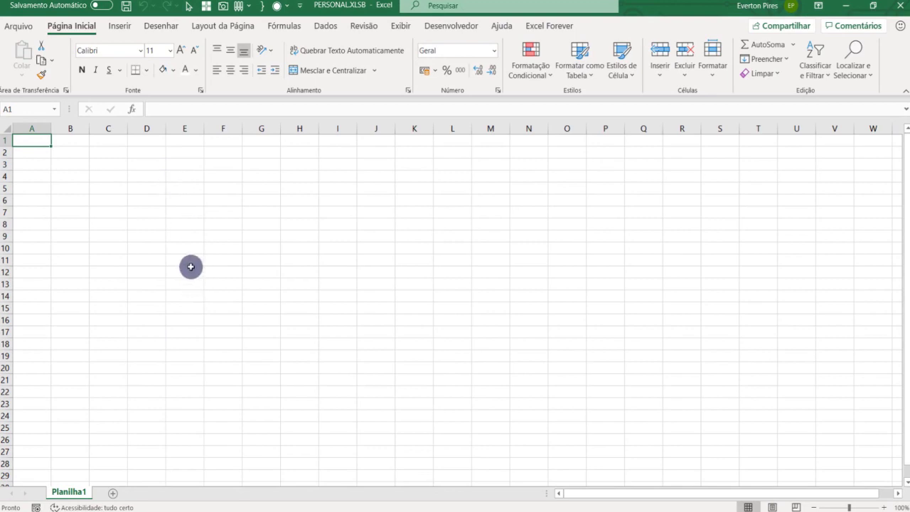
# Delete Pastapessoal from the Developer Macros list, confirming with Yes.
pyautogui.click(458, 26)
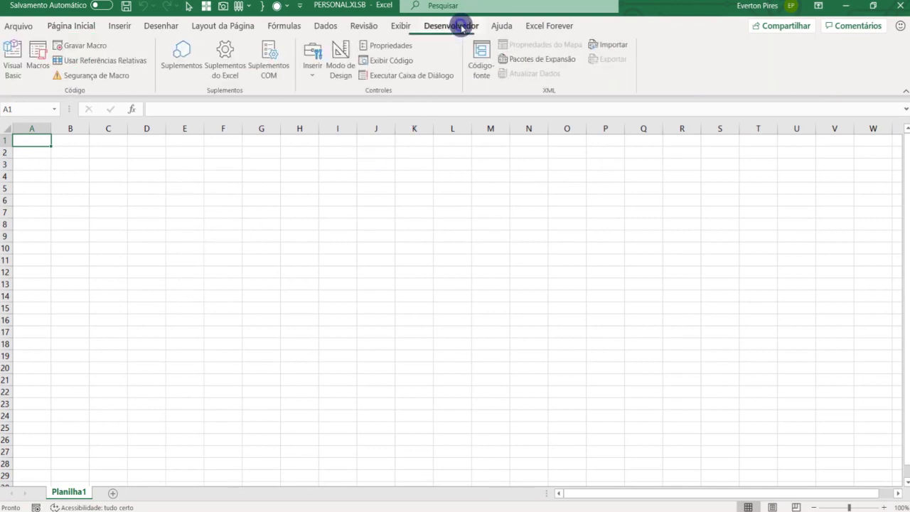
pyautogui.click(38, 57)
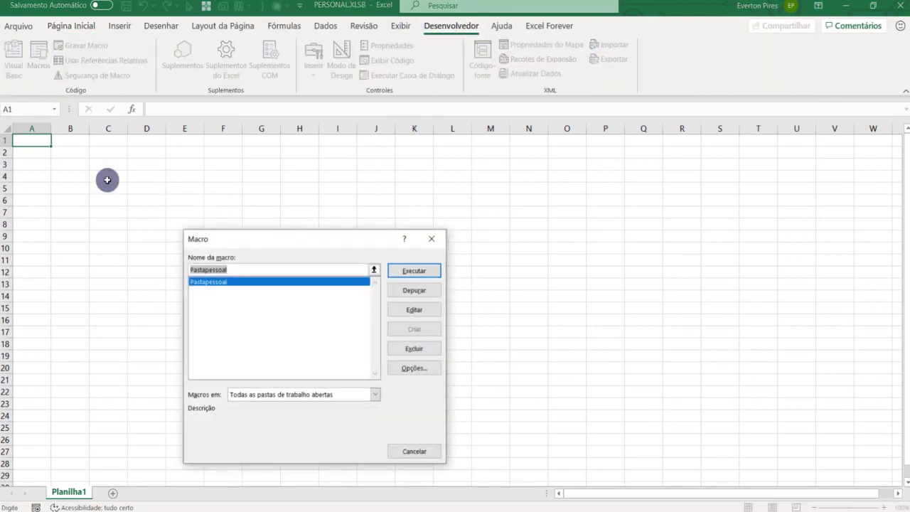
pyautogui.click(410, 348)
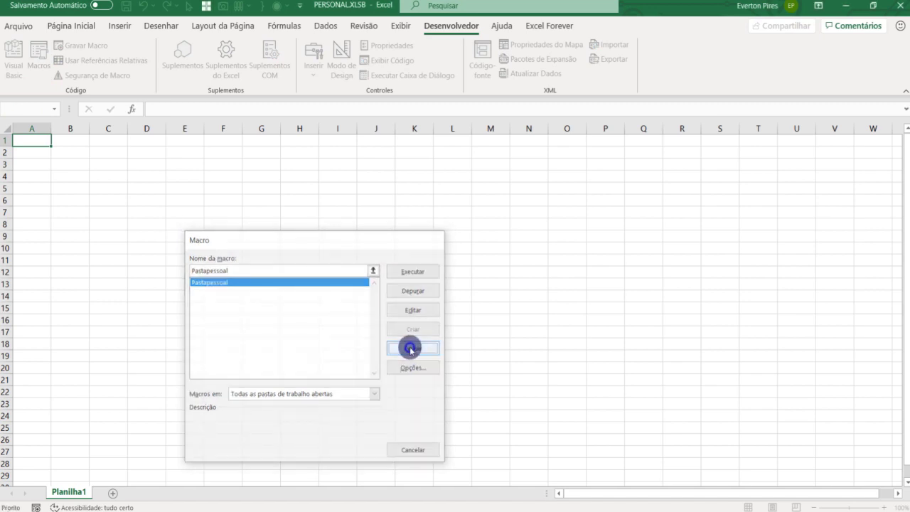
pyautogui.click(438, 294)
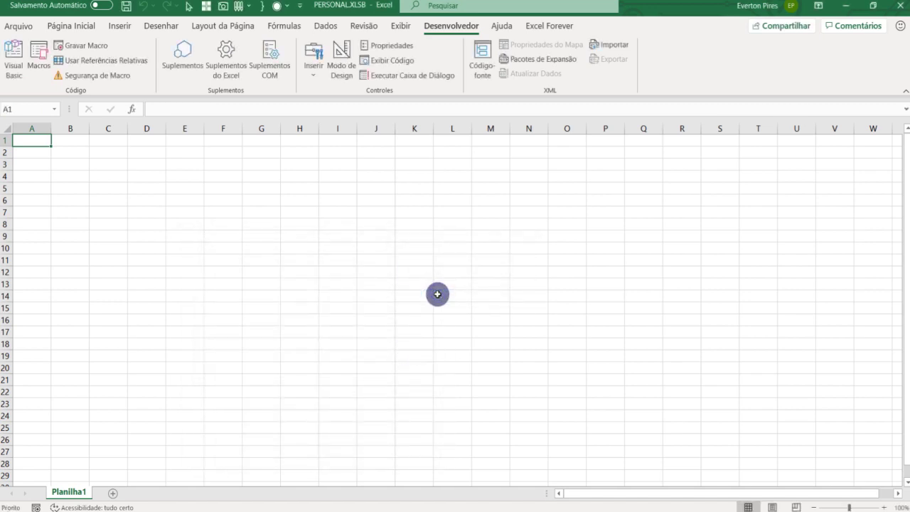
pyautogui.click(319, 185)
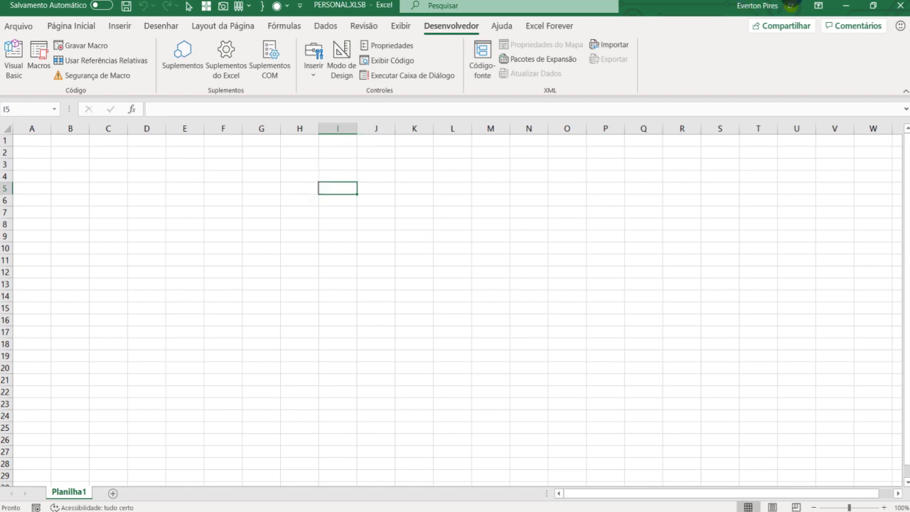
# Show the View (Exibir) ribbon commands for PERSONAL.XLSB.
pyautogui.click(401, 25)
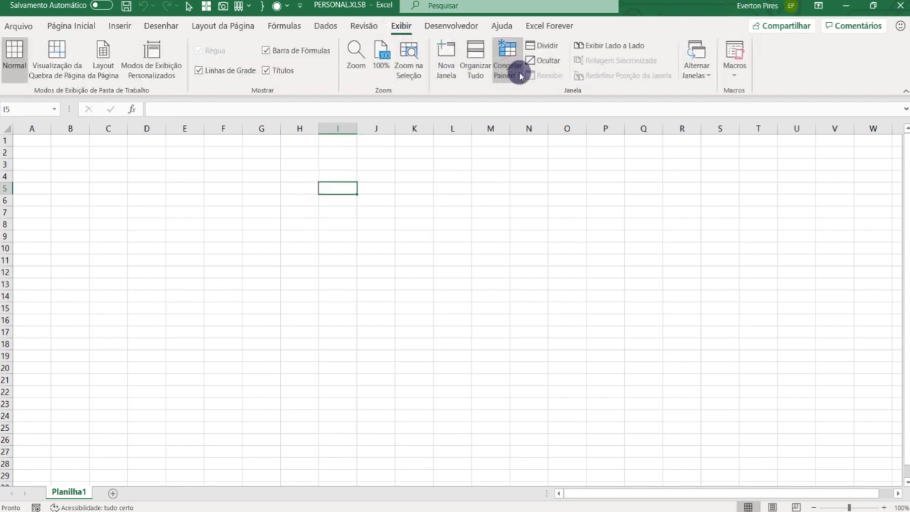